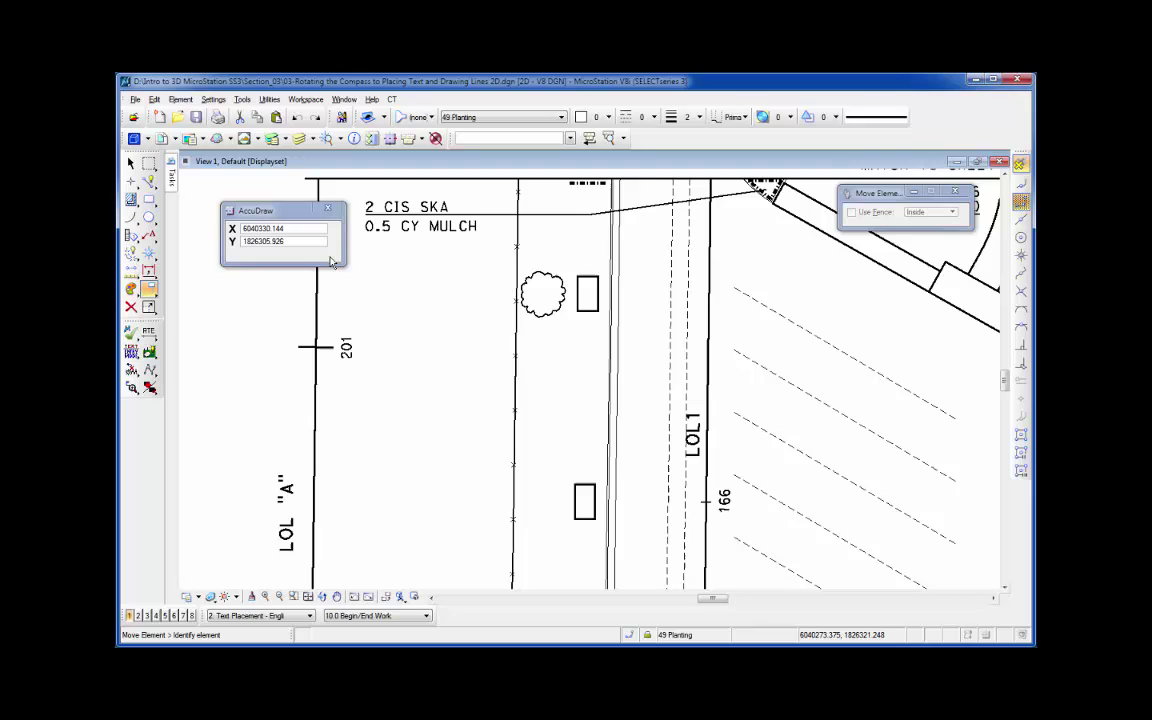
# Pick the tree cell for Move Element and enter 30 in the AccuDraw X distance
pyautogui.click(542, 292)
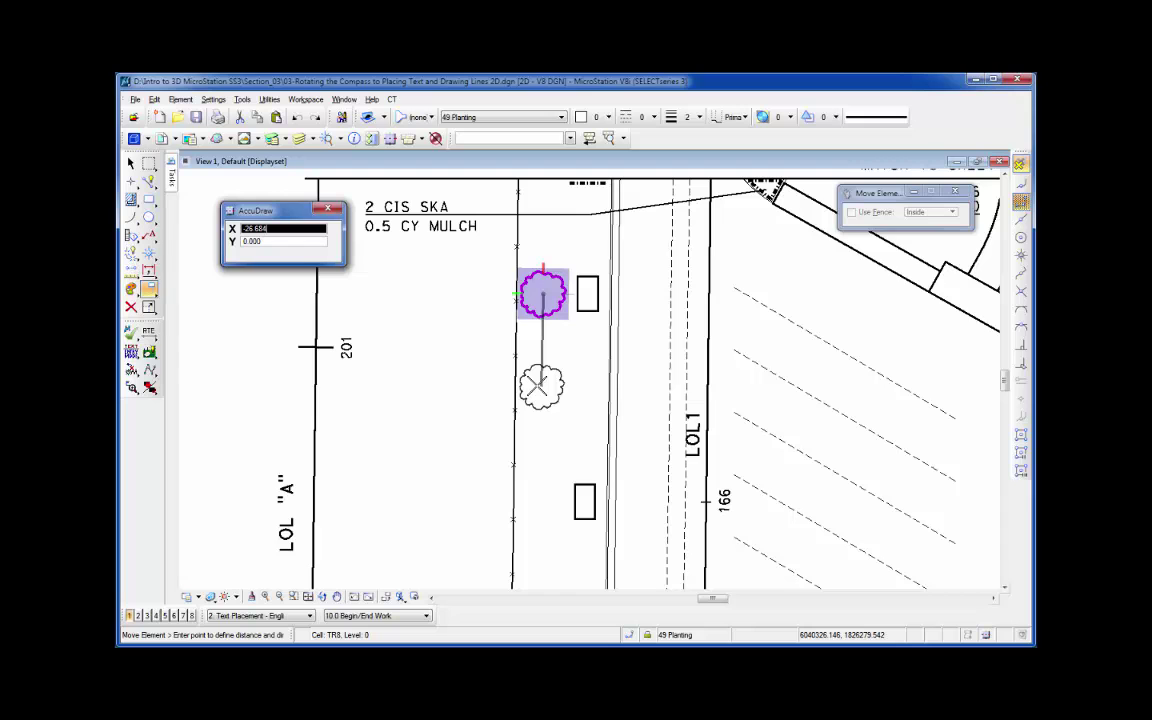
pyautogui.write('30')
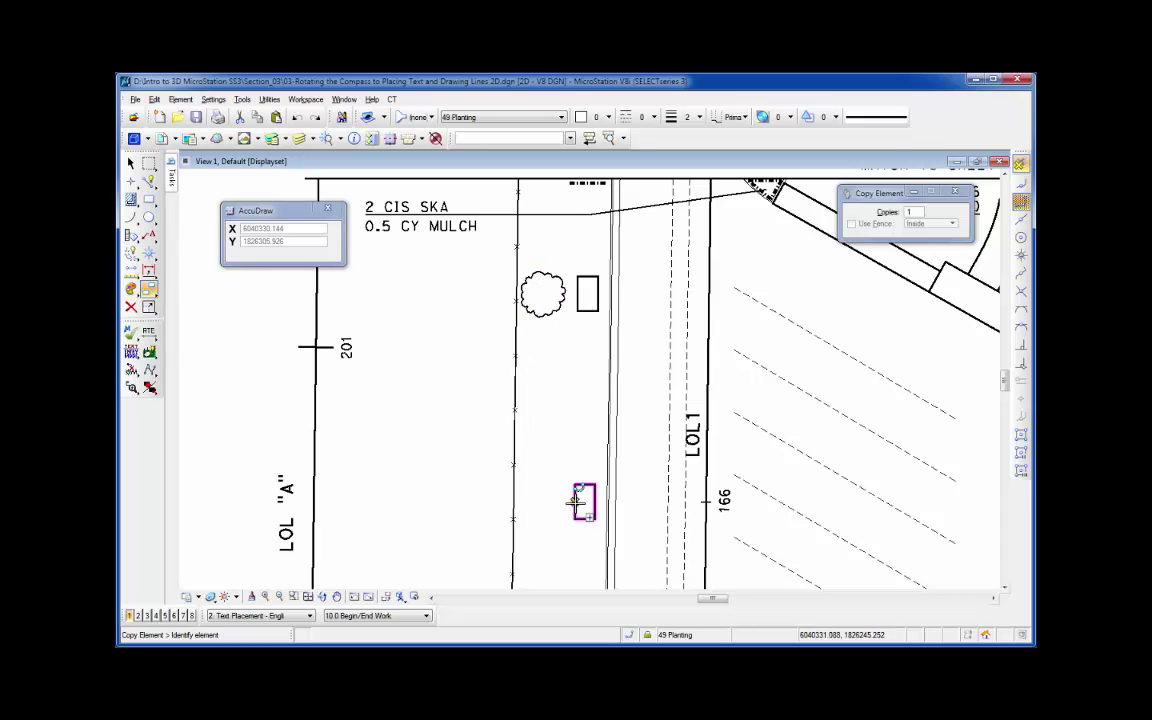
# Copy the tree cell, Smart-Locking it to the vertical axis toward the lower rectangle
pyautogui.click(542, 292)
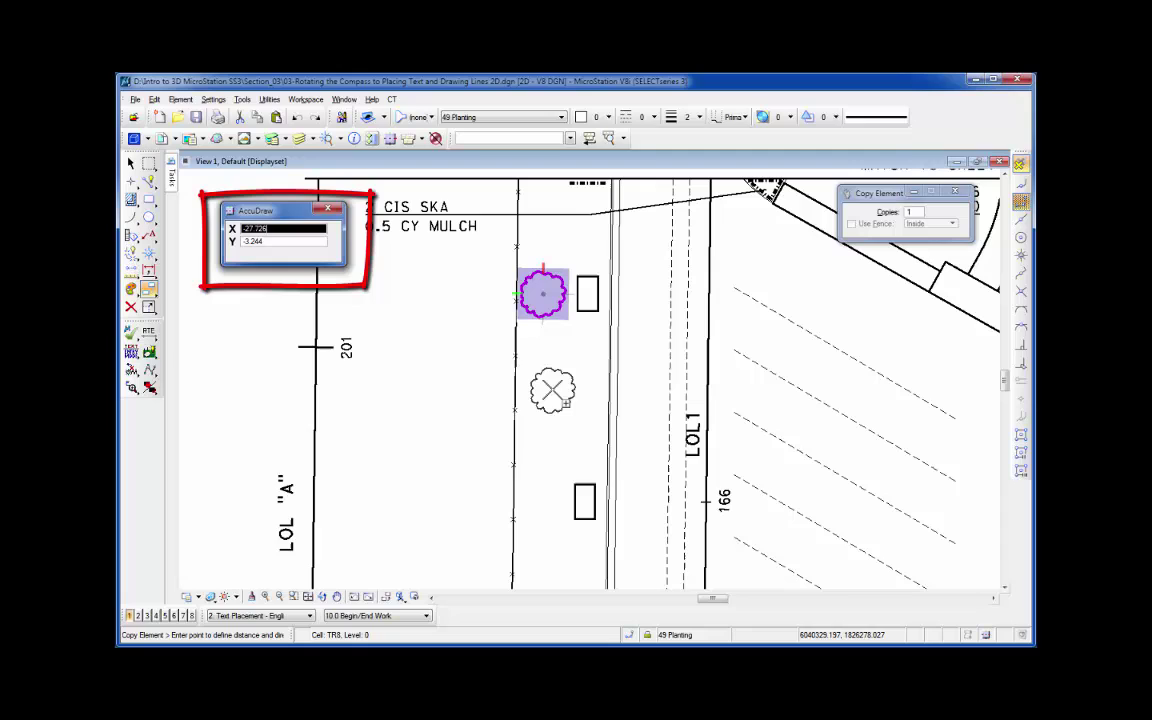
pyautogui.press('Return')
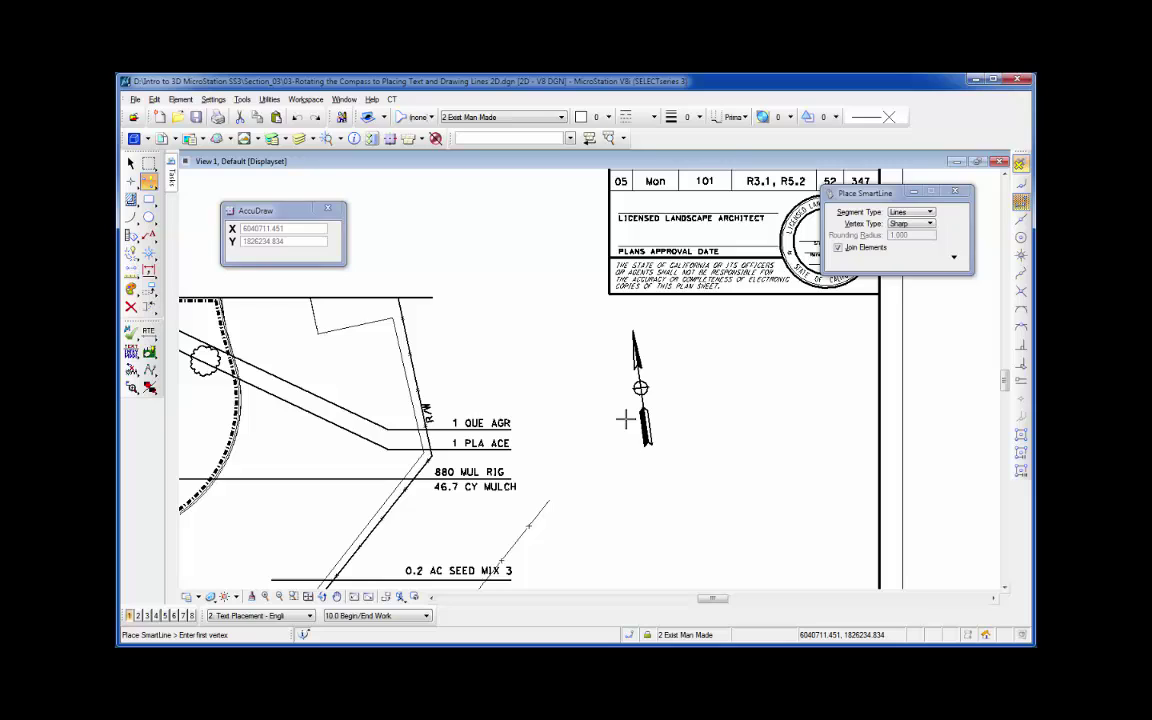
# Place the SmartLine's first vertex beside the 46.7 CY MULCH label
pyautogui.click(550, 497)
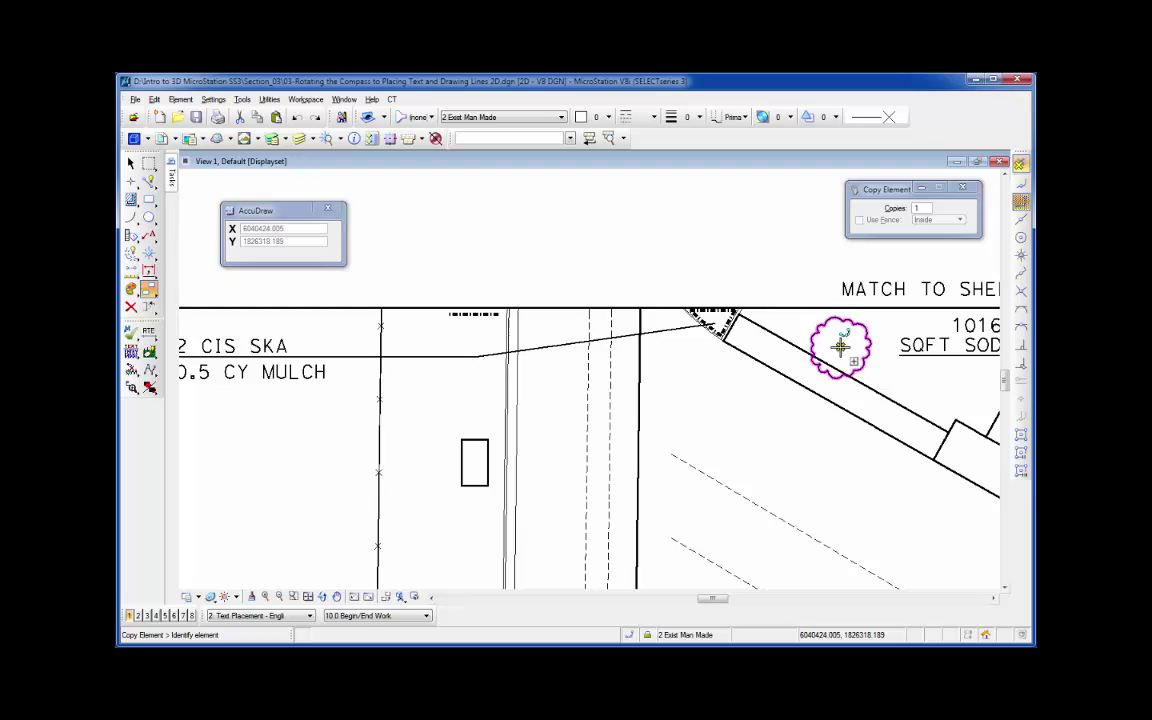
# Copy the tree near 1016 SQFT SOD 10 units from the rectangle origin, then undo it
pyautogui.click(838, 345)
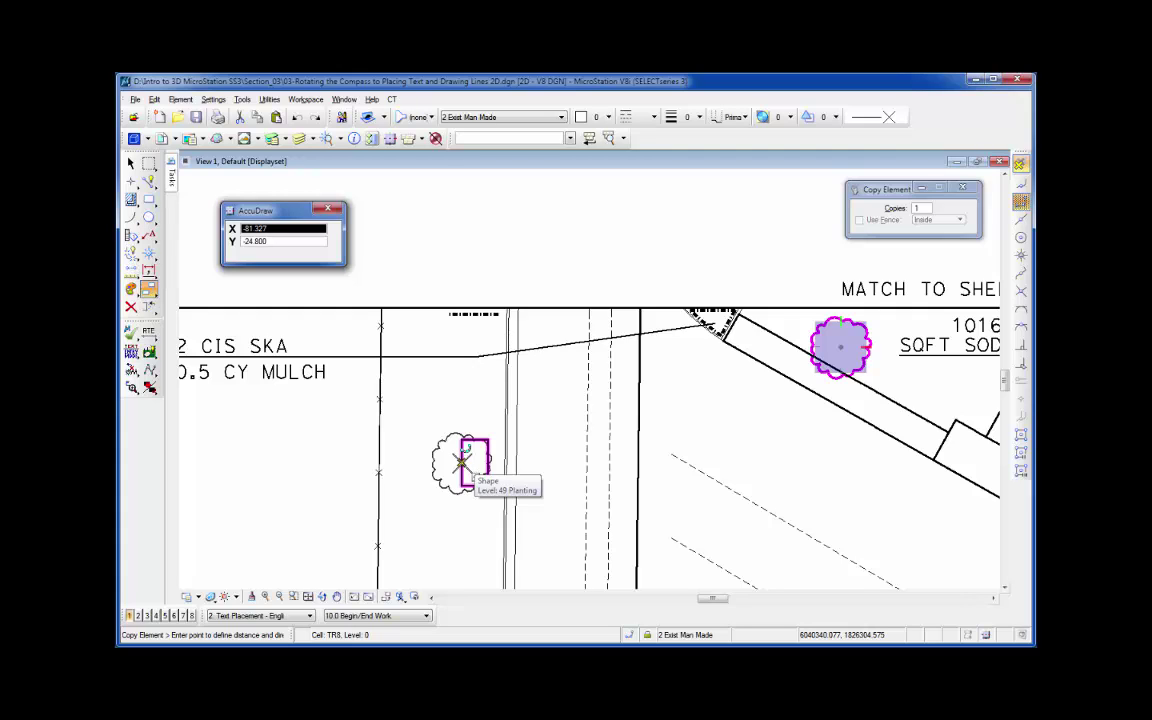
pyautogui.press('o')
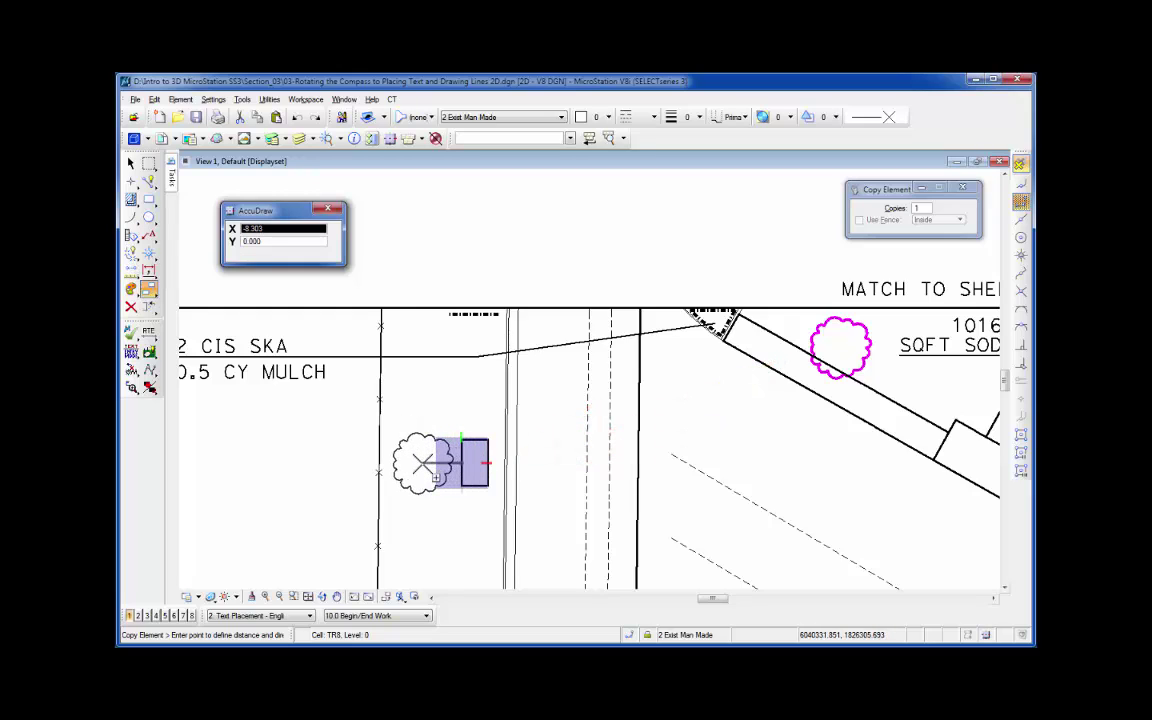
pyautogui.write('10')
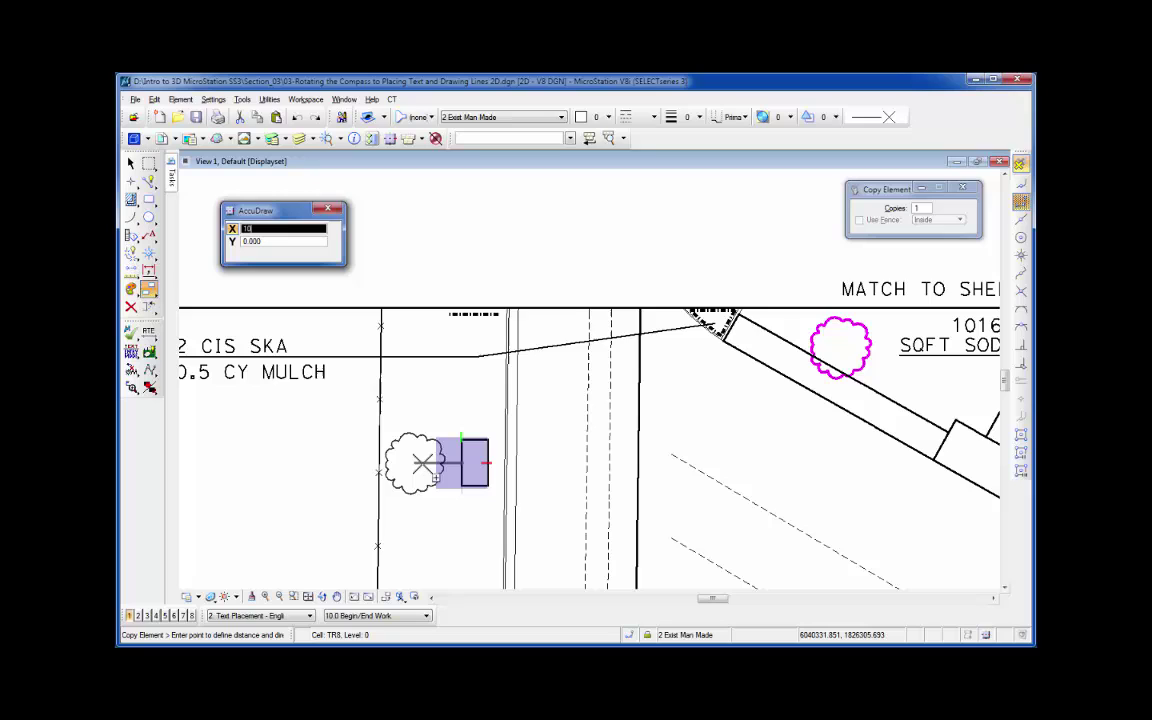
pyautogui.click(425, 462)
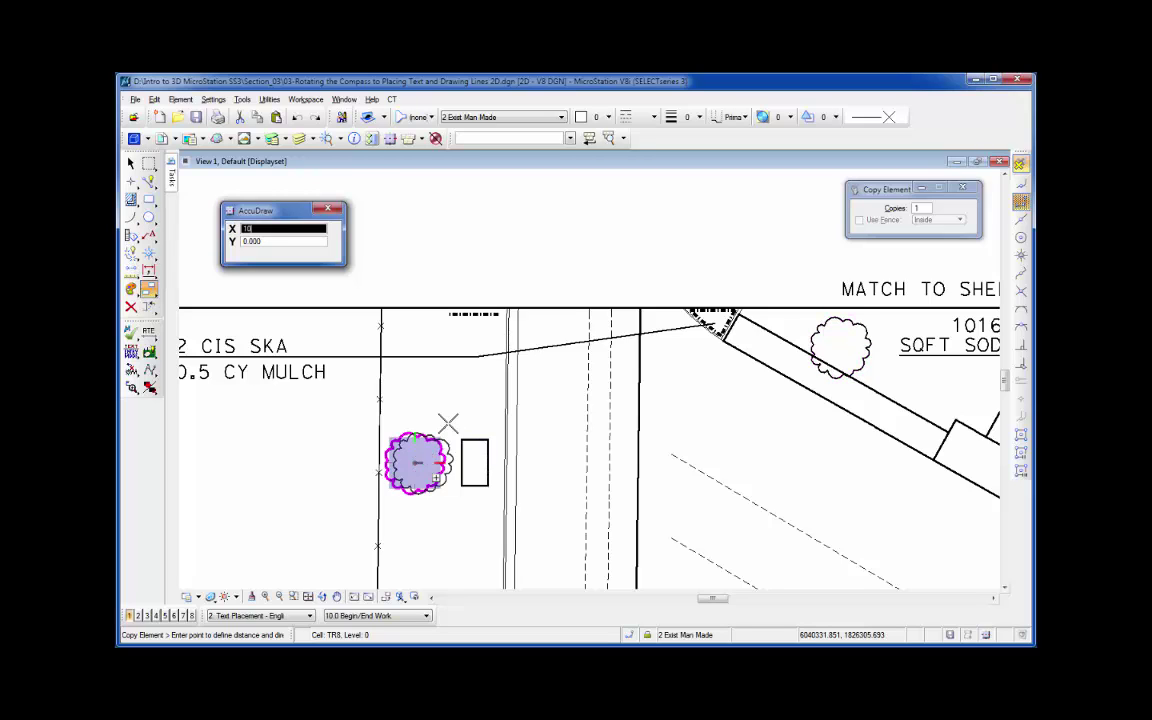
pyautogui.rightClick(455, 398)
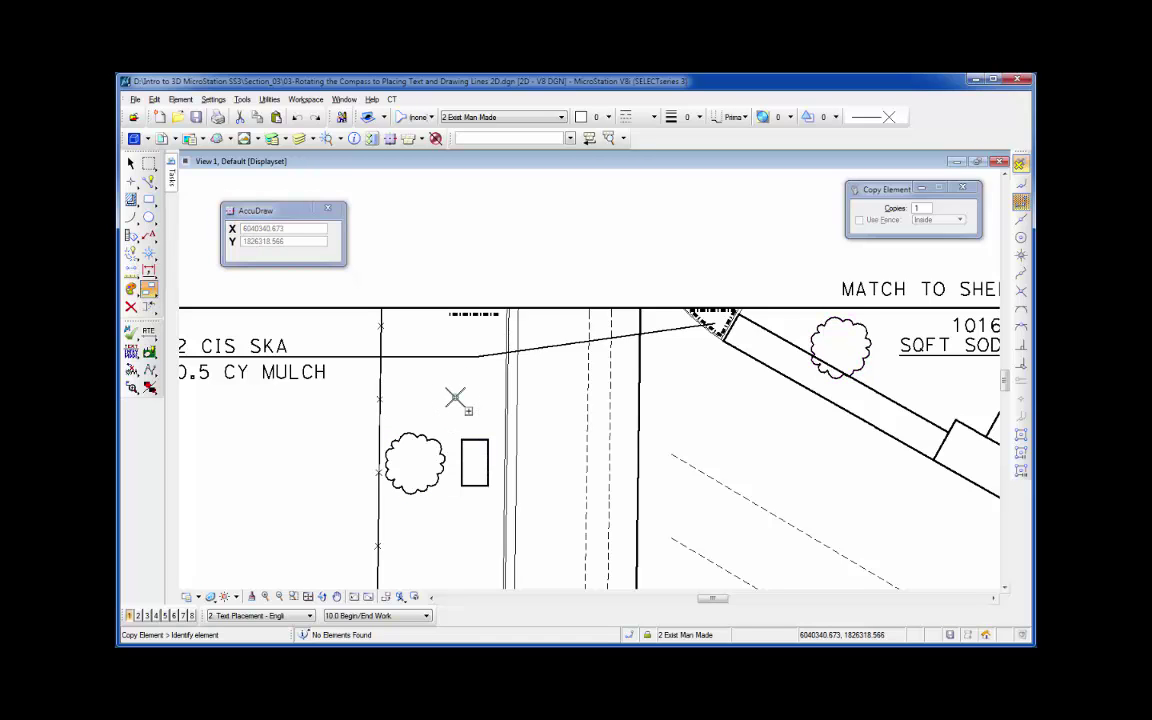
pyautogui.hotkey('ctrl', 'z')
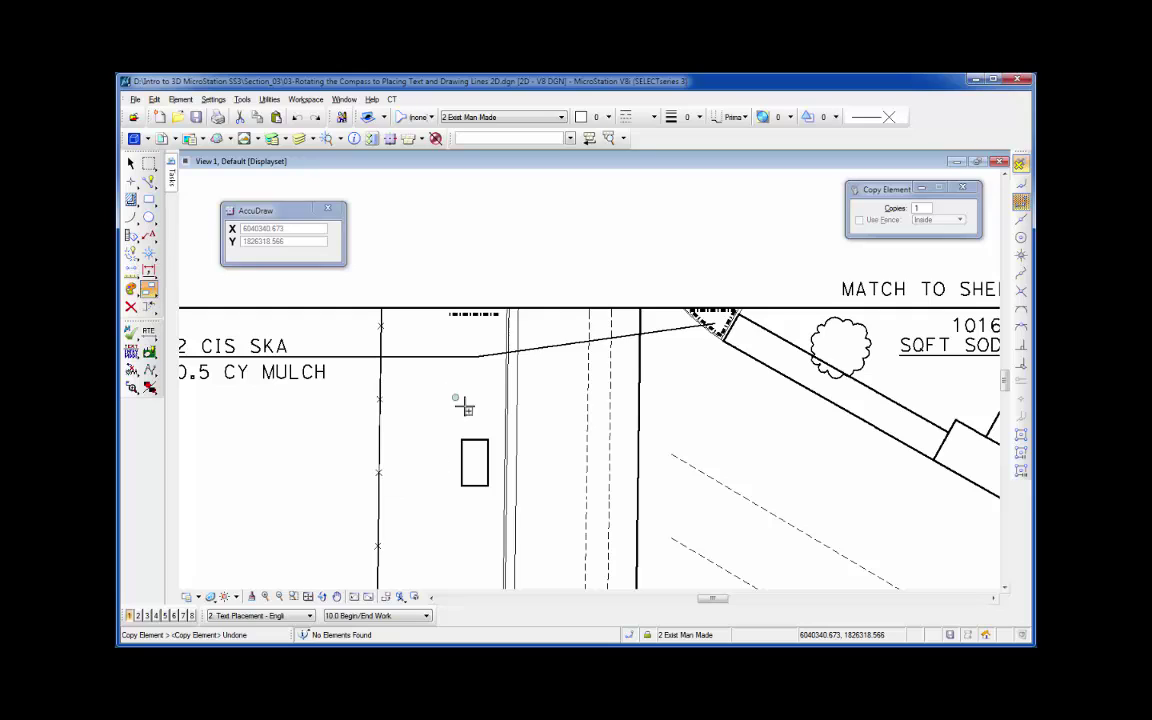
# Place the active tree cell offset 10 units left of the rectangle's edge
pyautogui.click(149, 253)
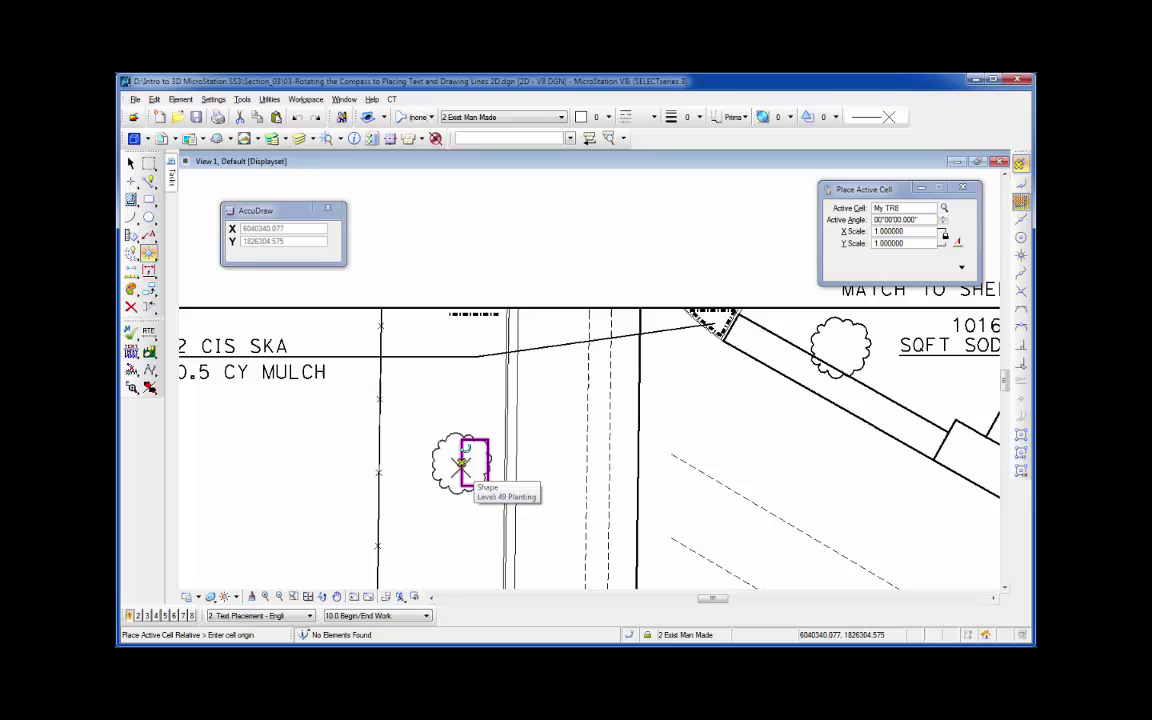
pyautogui.click(462, 462)
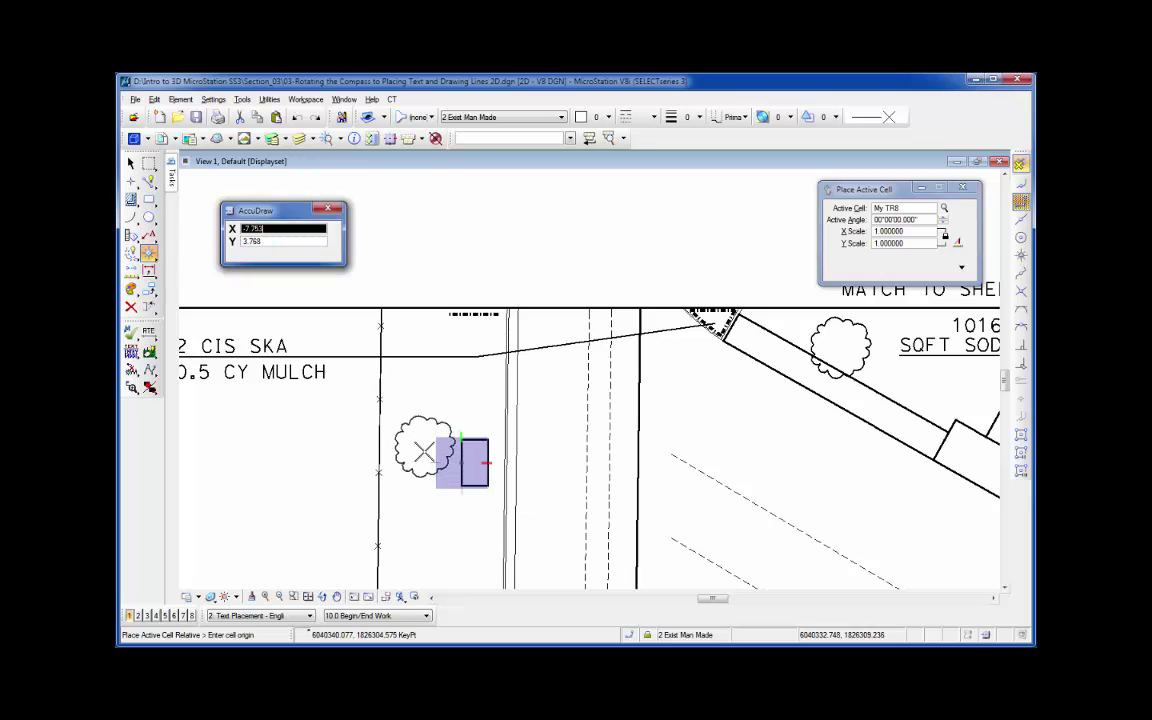
pyautogui.write('10')
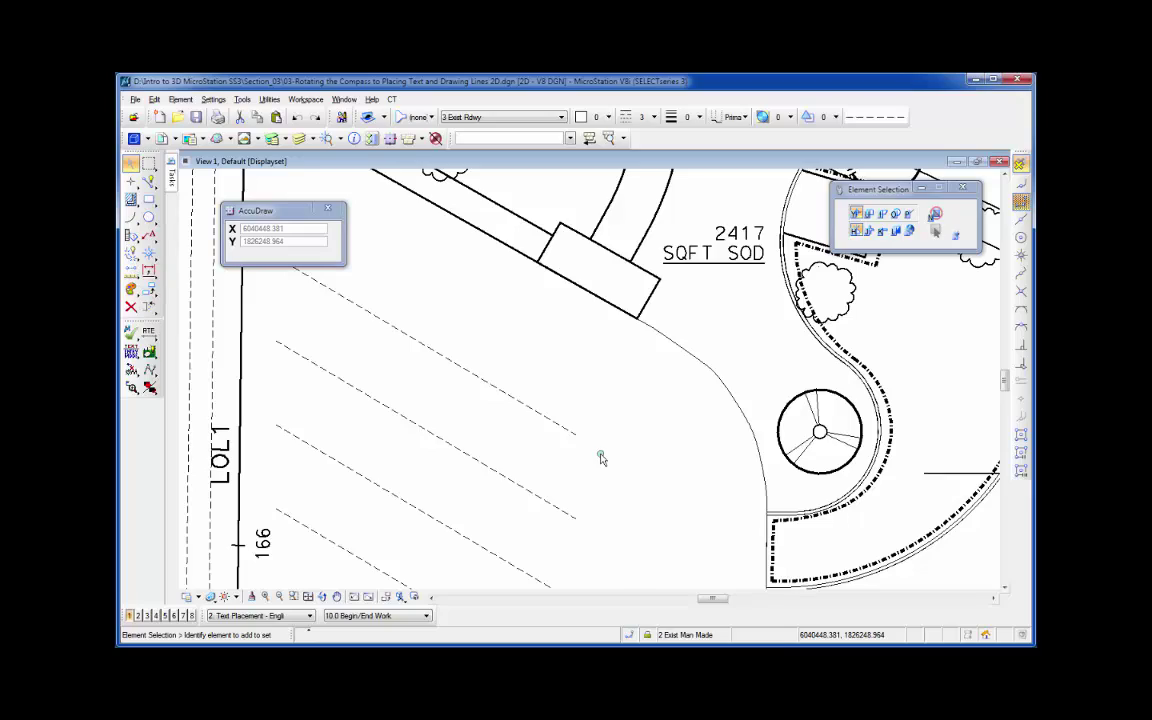
# Start a SmartLine at the building's lower corner and rotate AccuDraw to the building edge
pyautogui.press('q')
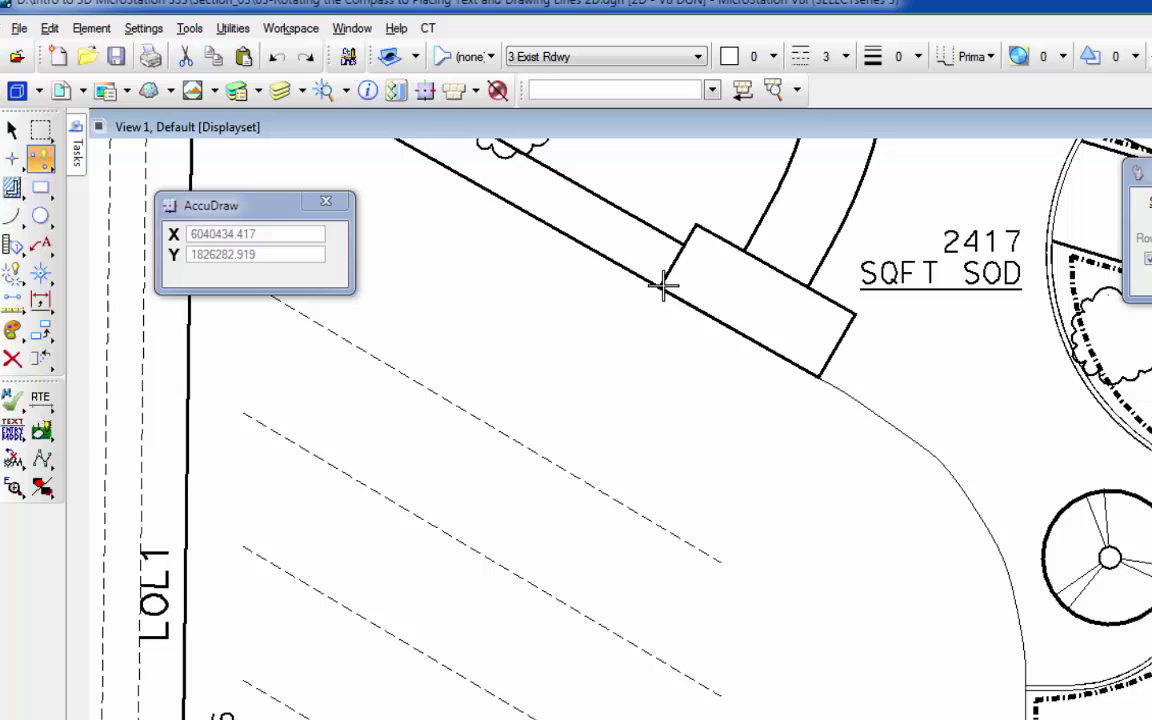
pyautogui.click(818, 378)
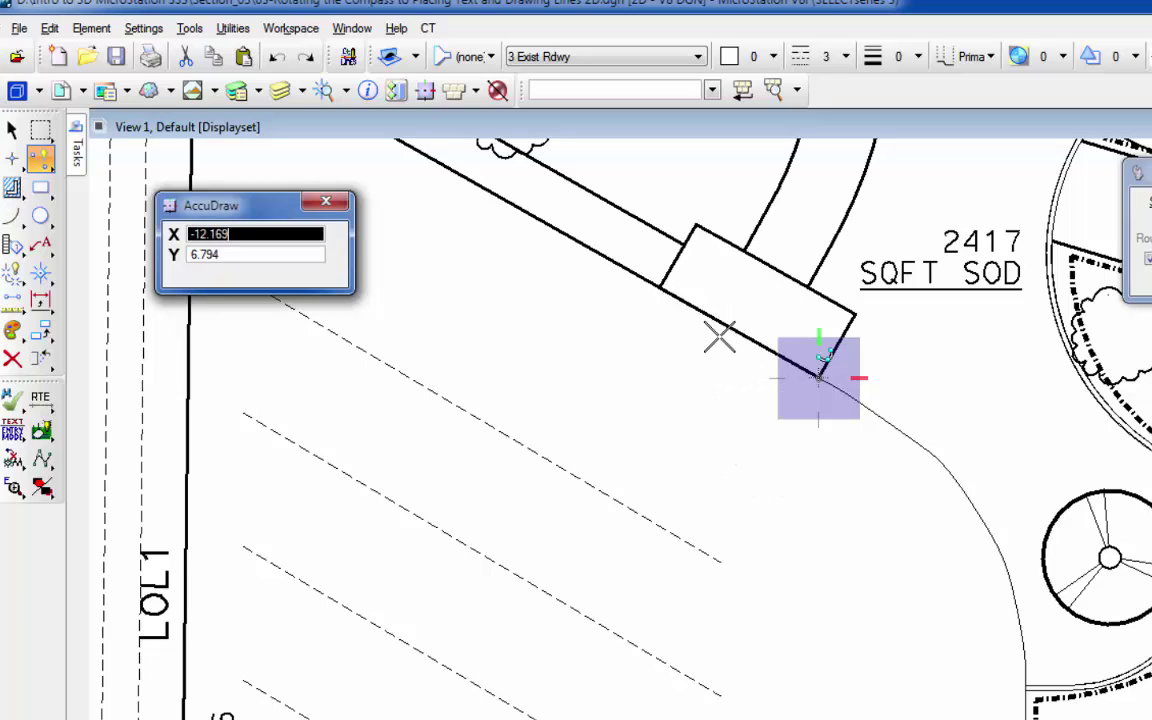
pyautogui.press('r')
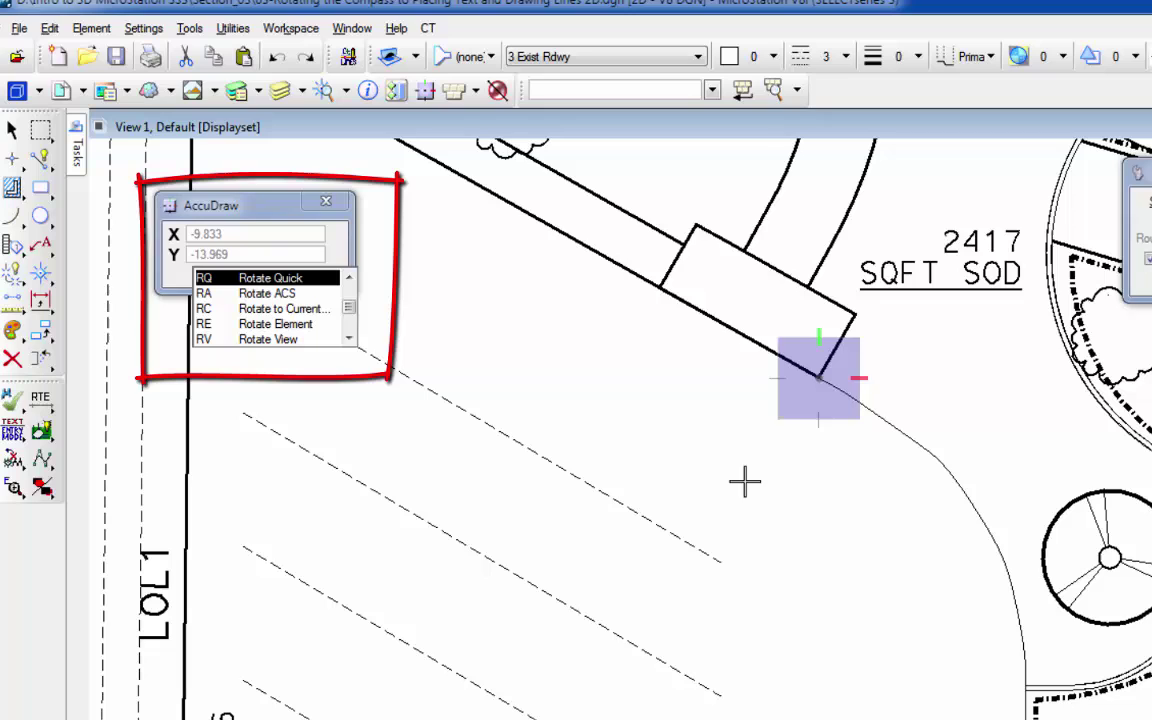
pyautogui.press('q')
pyautogui.click(848, 516)
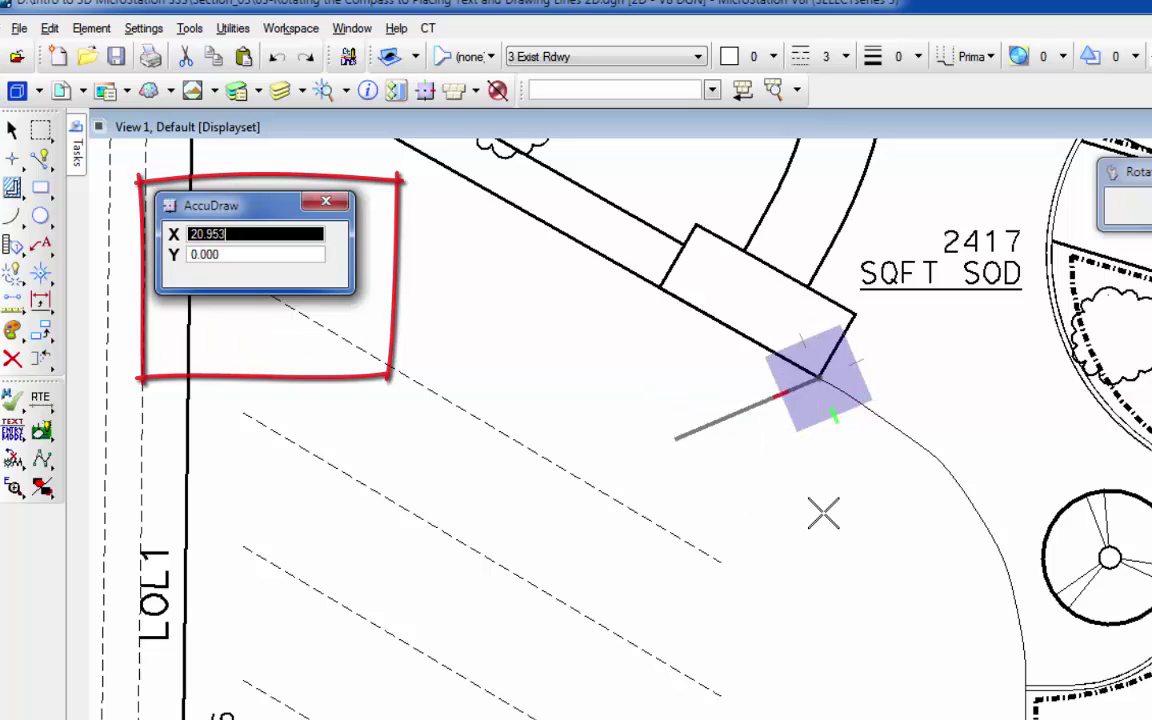
pyautogui.click(660, 285)
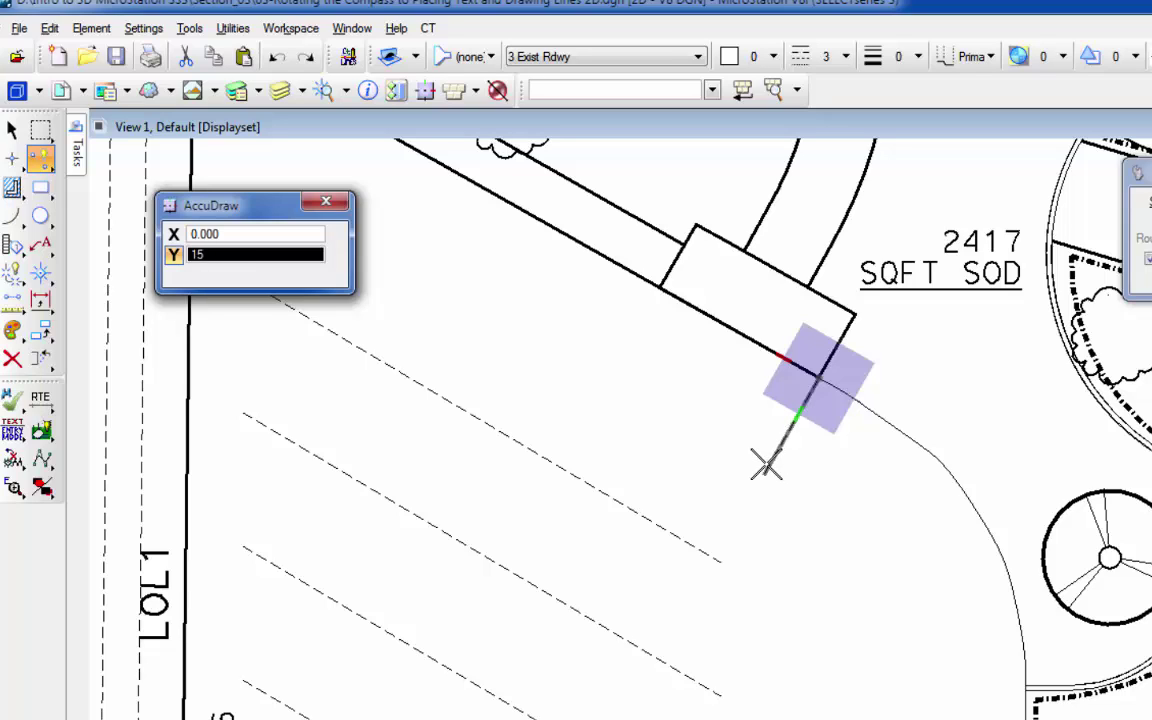
# Draw the rectangular line string 15 units out on locked axes, closing on the building edge
pyautogui.click(766, 465)
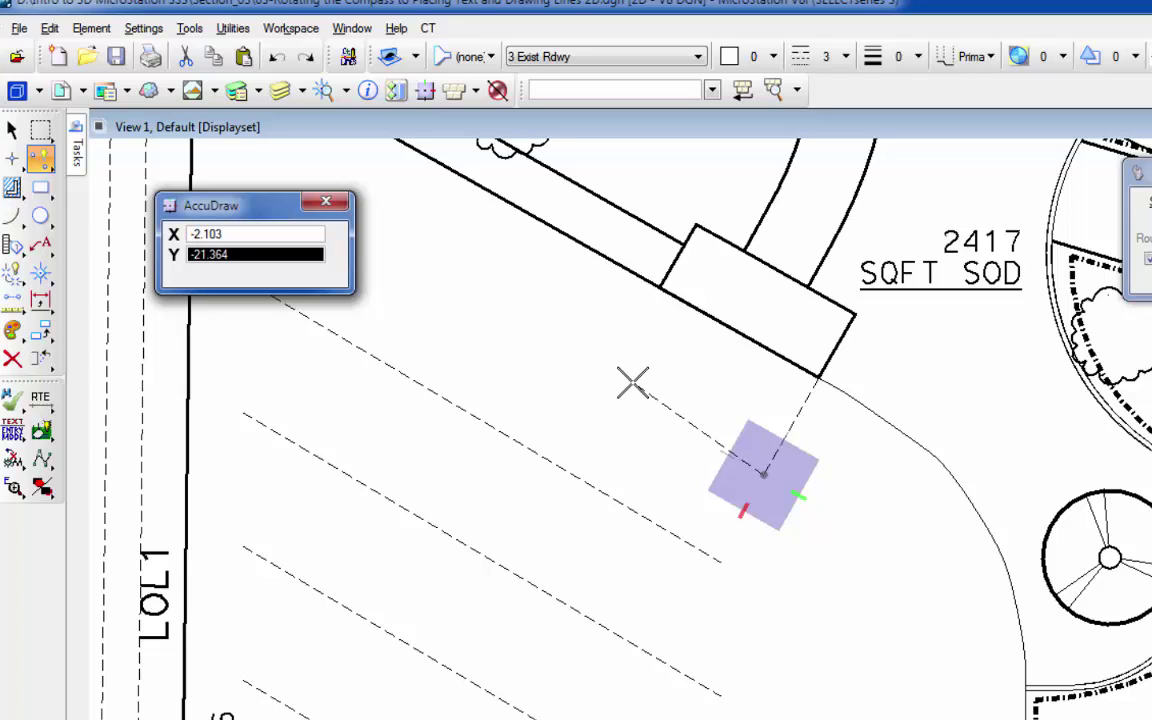
pyautogui.press('Return')
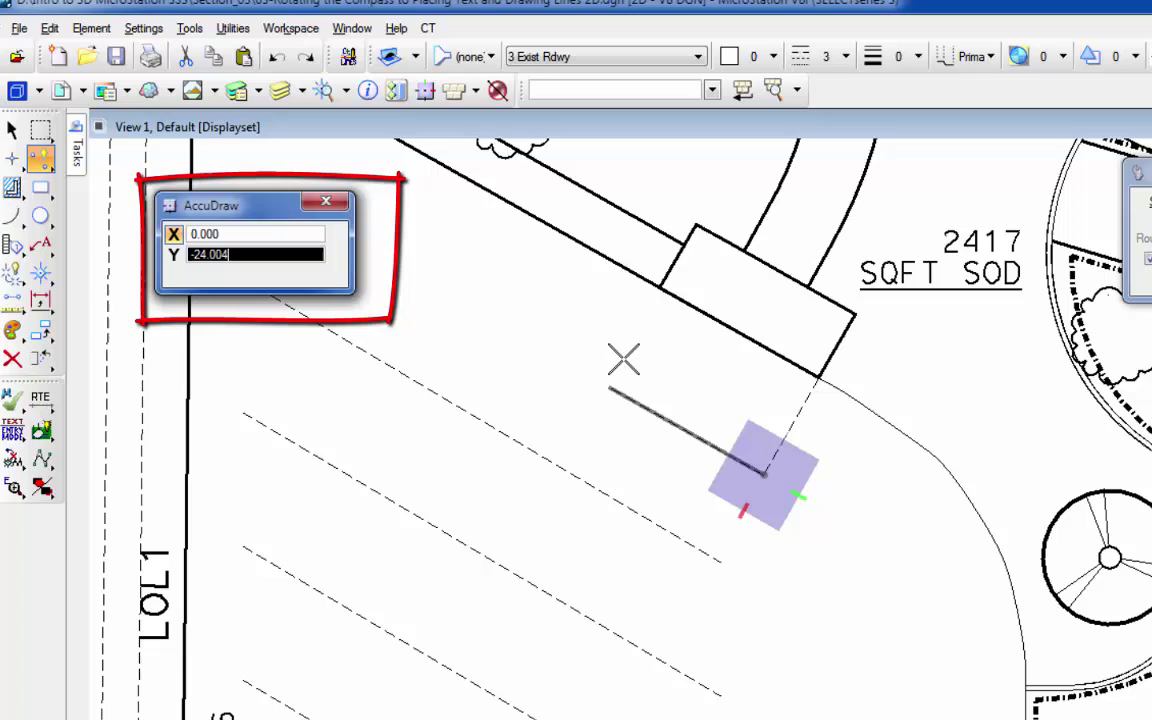
pyautogui.click(622, 300)
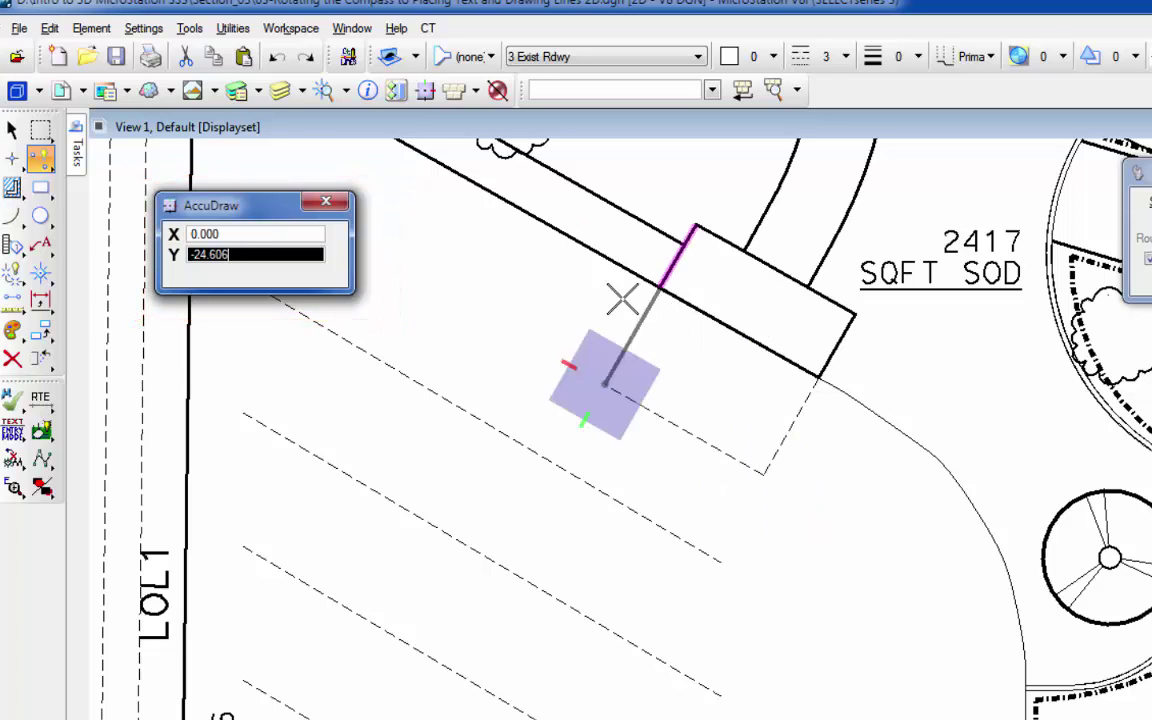
pyautogui.click(660, 288)
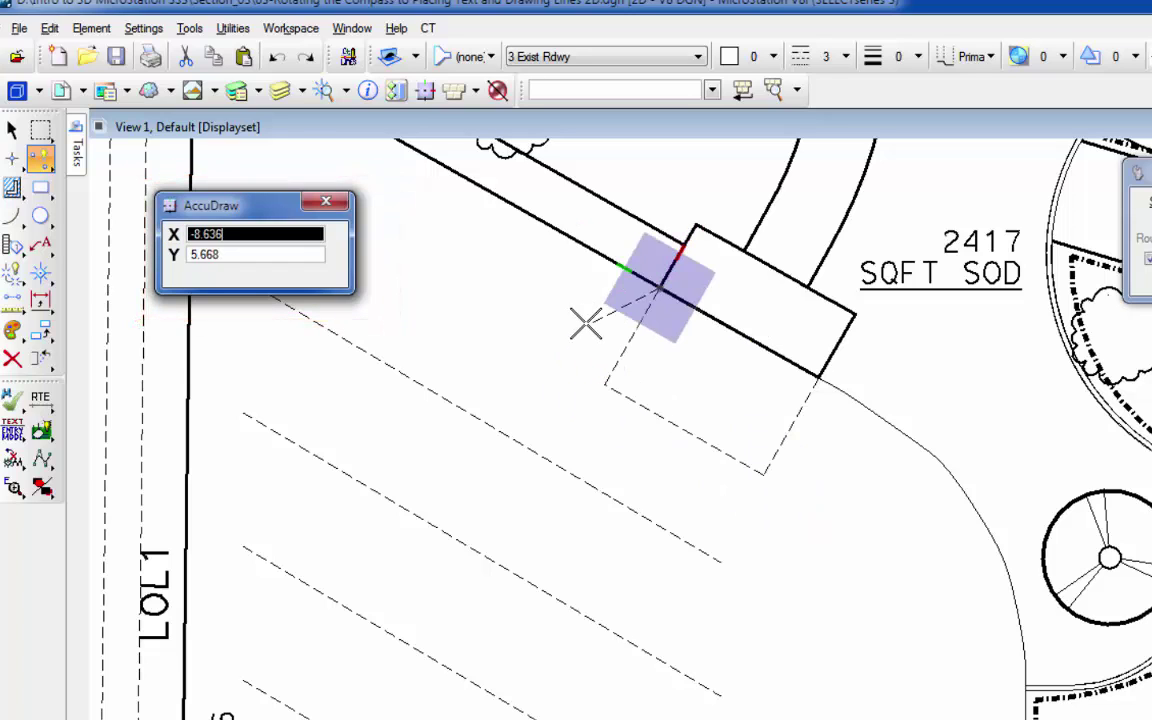
pyautogui.rightClick(590, 345)
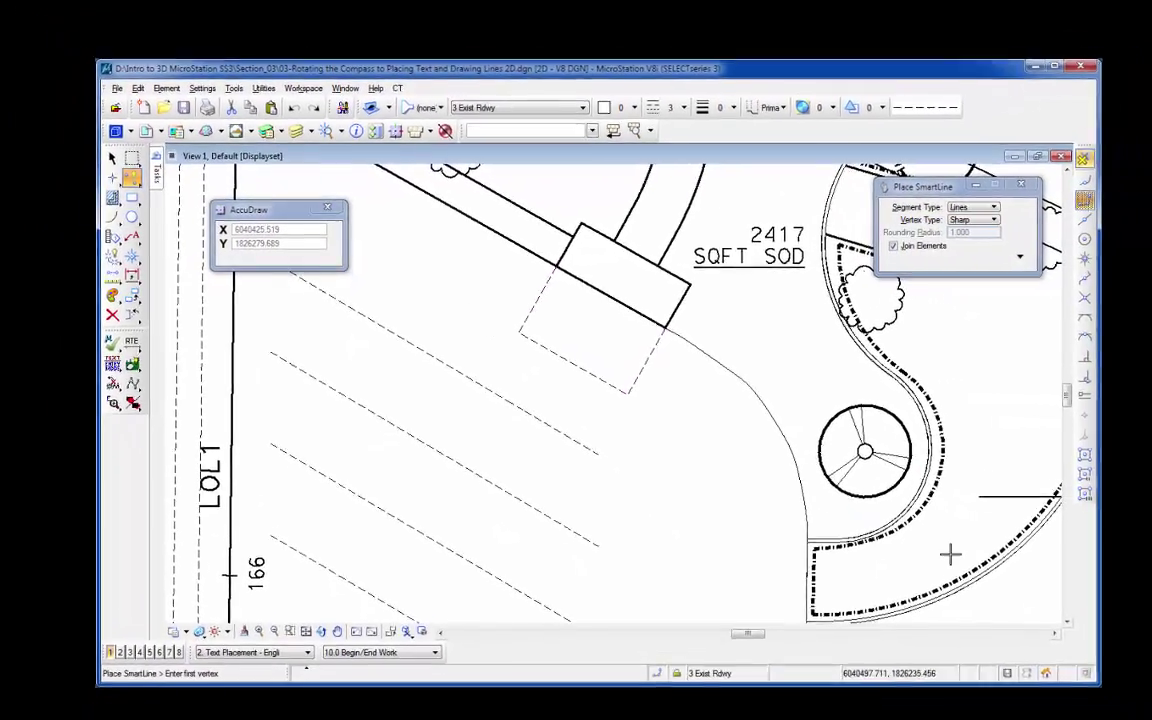
# Start Copy Element on the lone tree by the boundary
pyautogui.middleClick(734, 458)
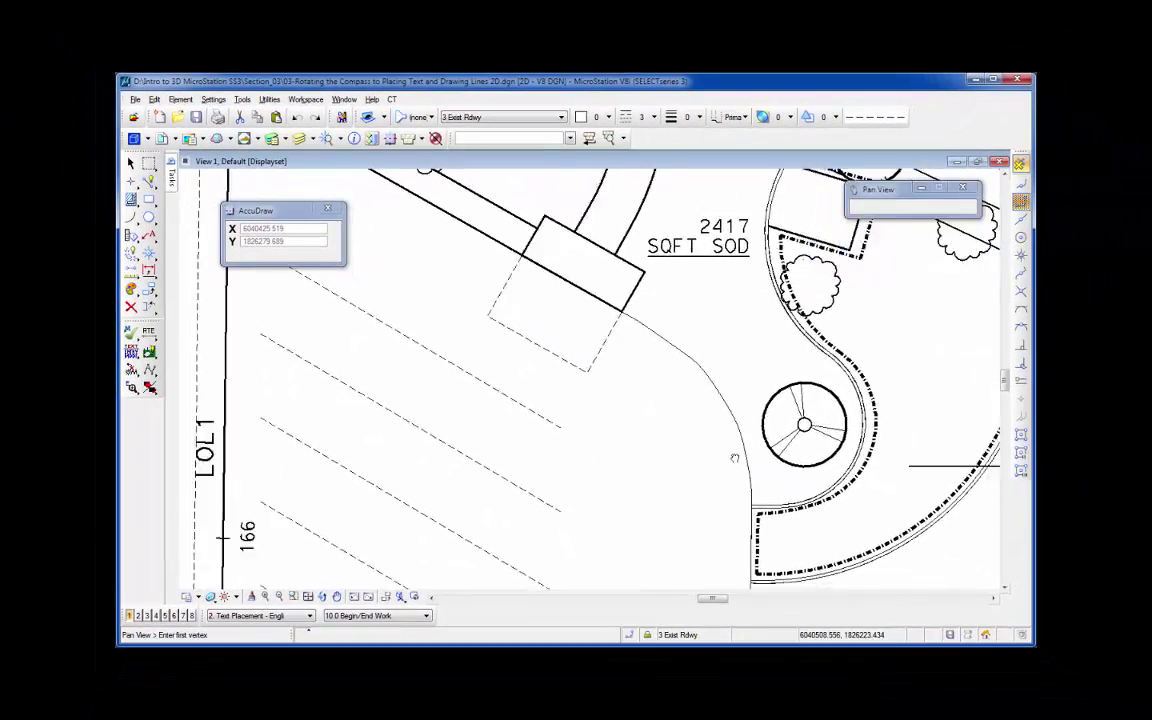
pyautogui.moveTo(734, 458); pyautogui.dragTo(353, 218, button='middle')
pyautogui.moveTo(566, 411); pyautogui.dragTo(560, 352, button='middle')
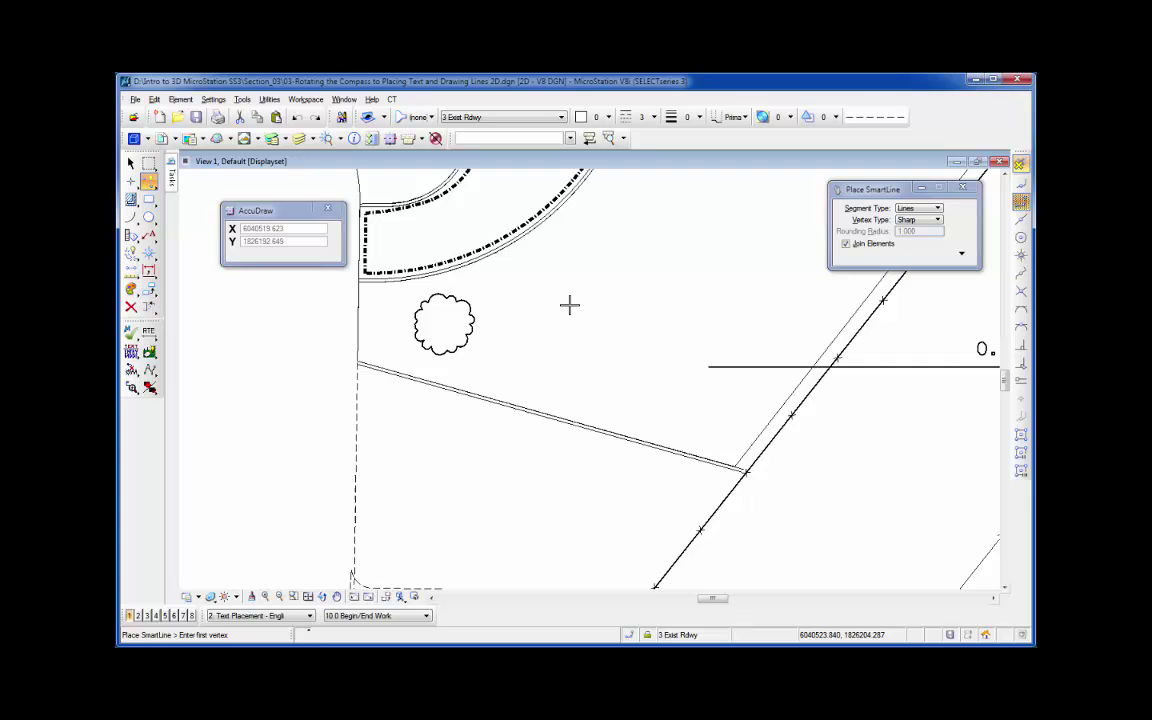
pyautogui.rightClick(569, 304)
pyautogui.click(585, 316)
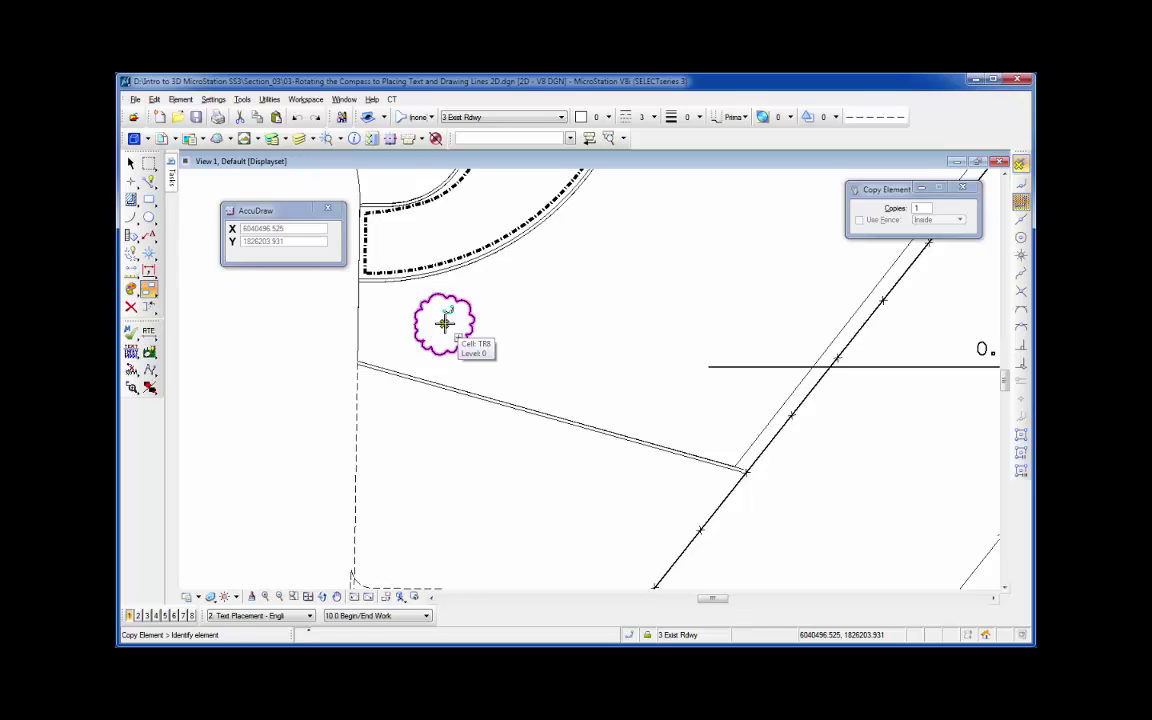
pyautogui.click(444, 322)
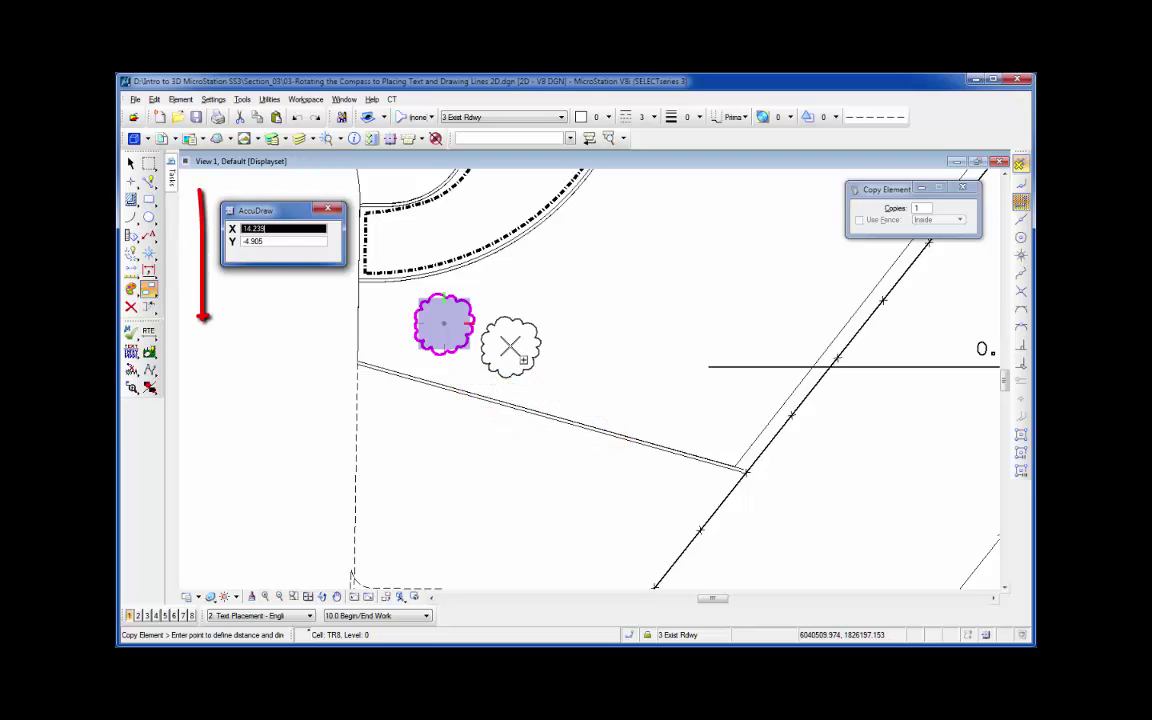
# Rotate AccuDraw to the diagonal line with RE and copy the tree 20 units along it
pyautogui.press('r')
pyautogui.press('e')
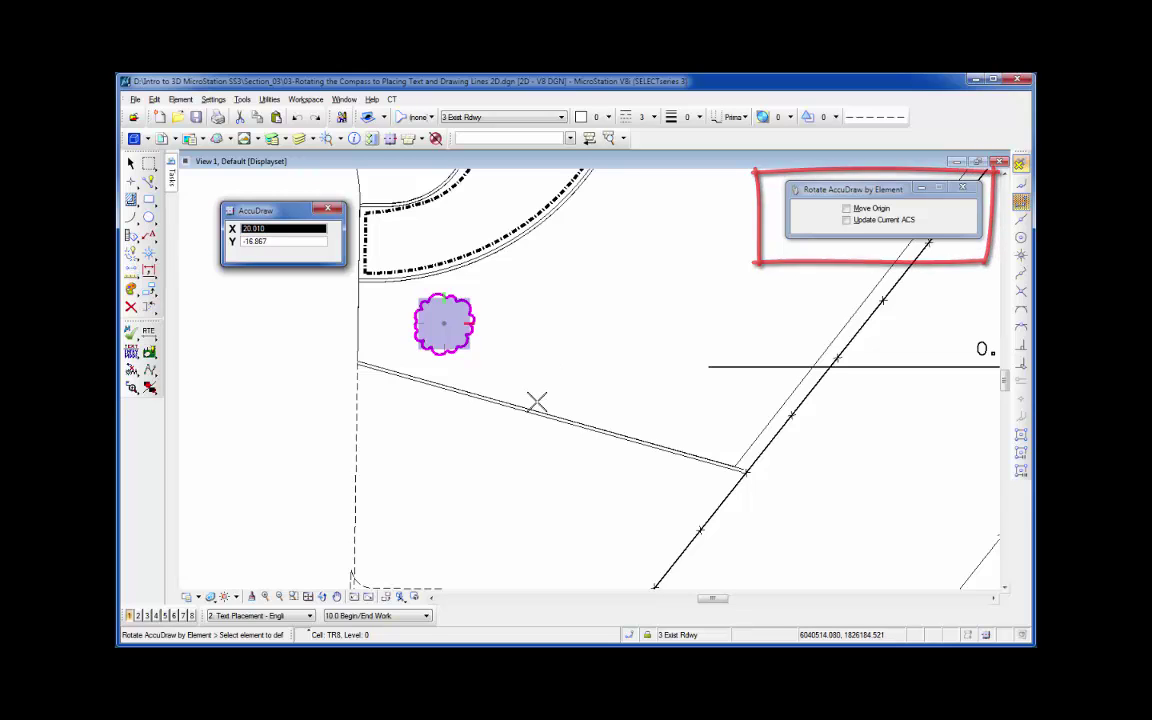
pyautogui.click(485, 398)
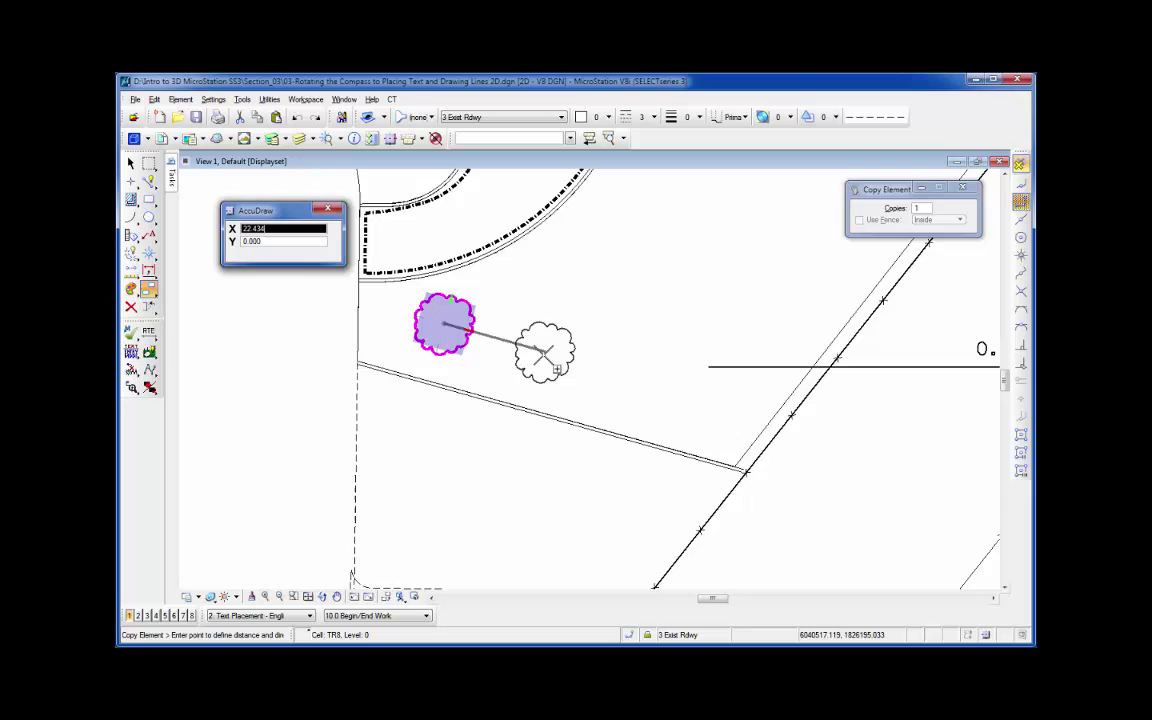
pyautogui.write('20')
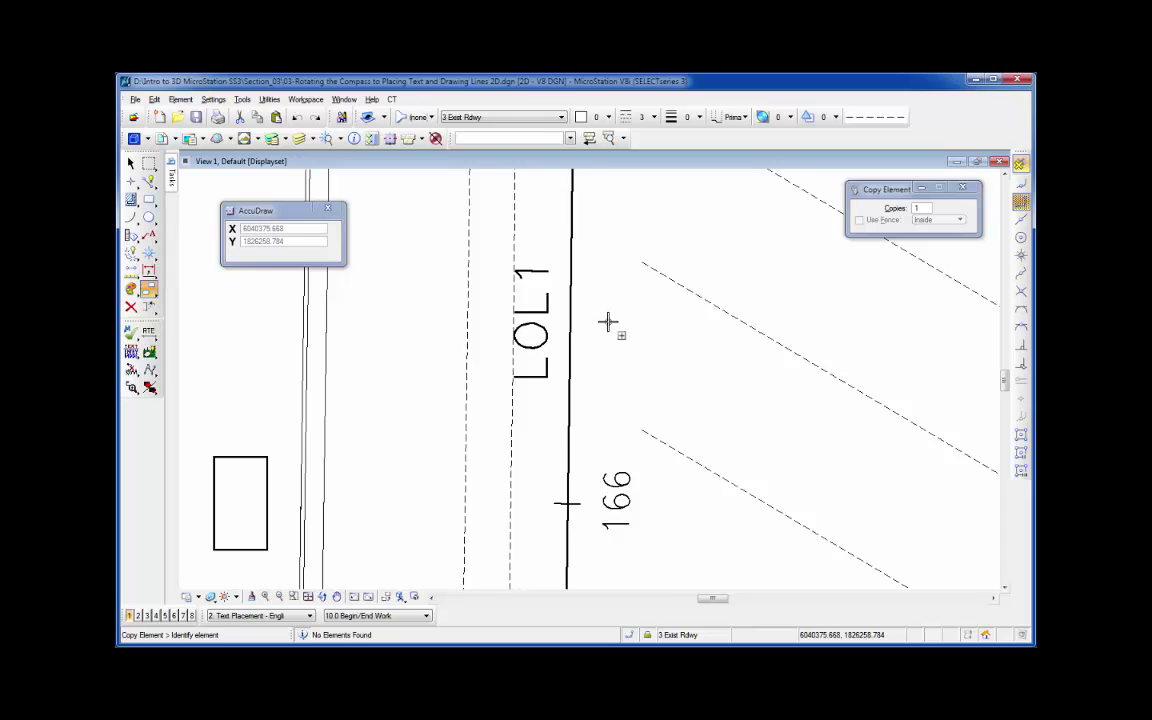
# Switch to Move, pick the LOL1 label, and unrotate AccuDraw back to the view
pyautogui.press('w')
pyautogui.press('Down')
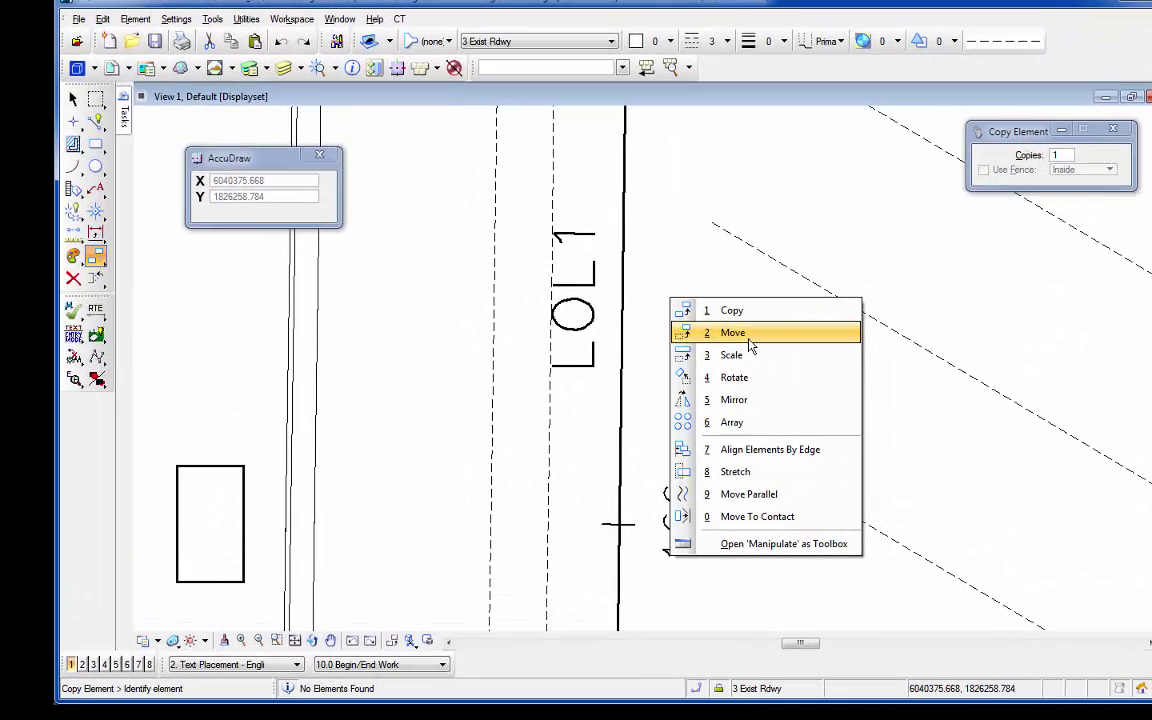
pyautogui.press('Return')
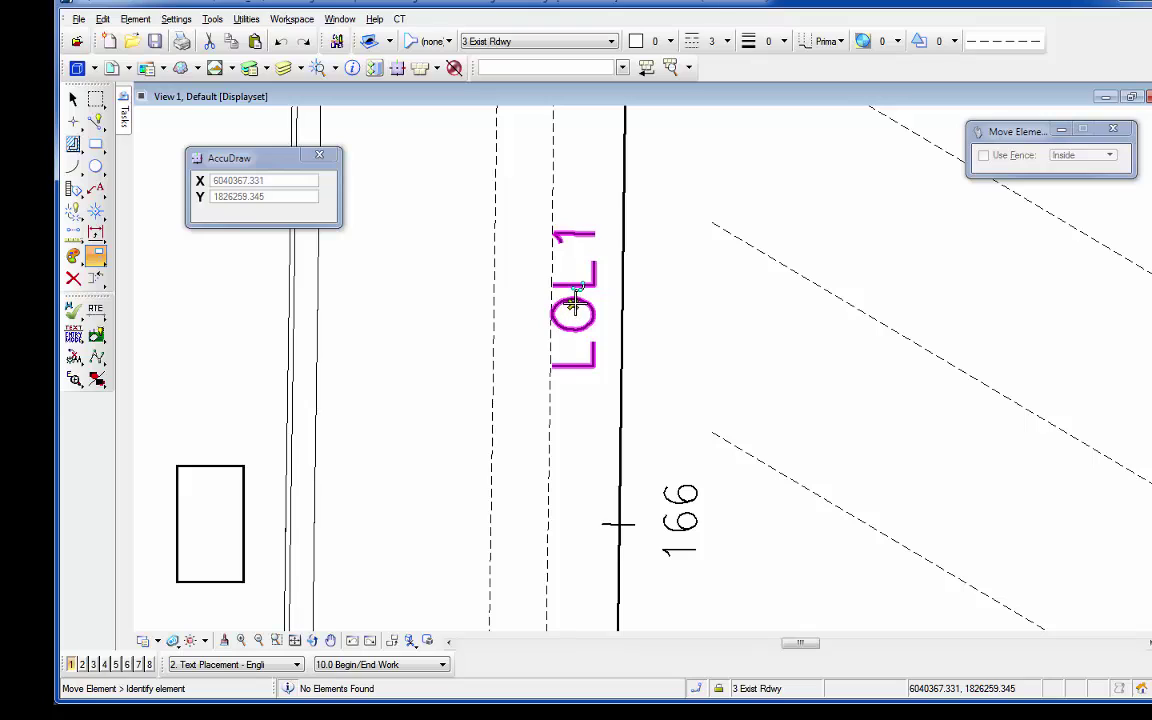
pyautogui.click(573, 306)
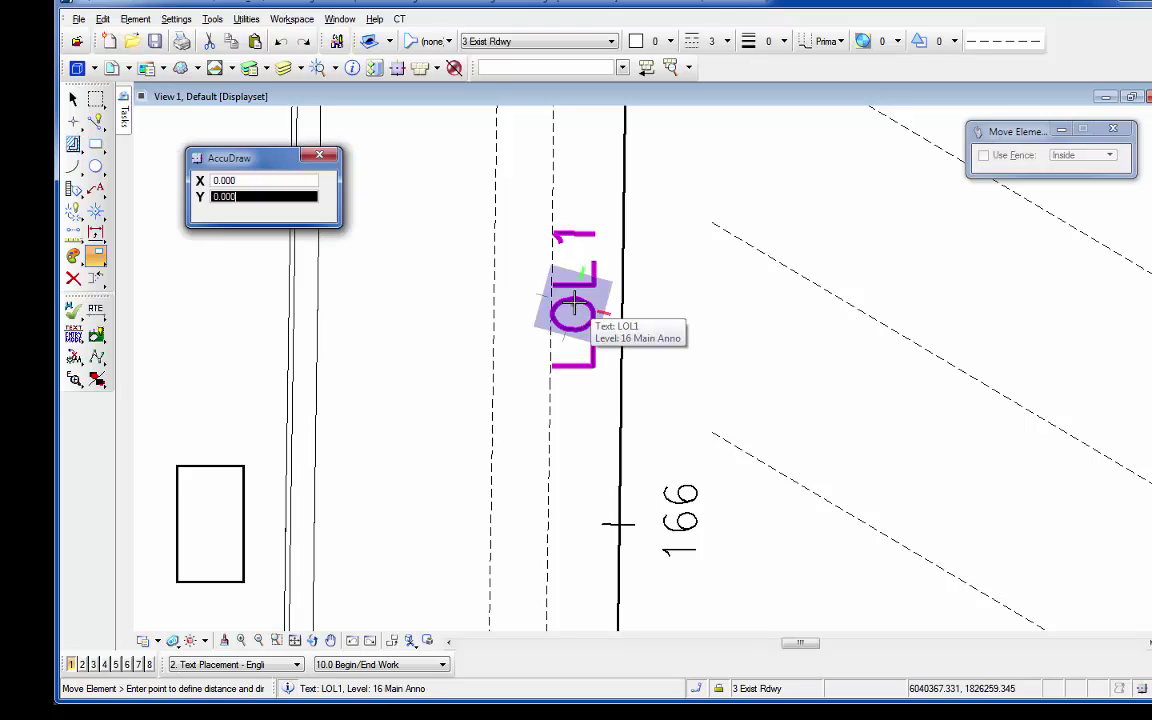
pyautogui.press('v')
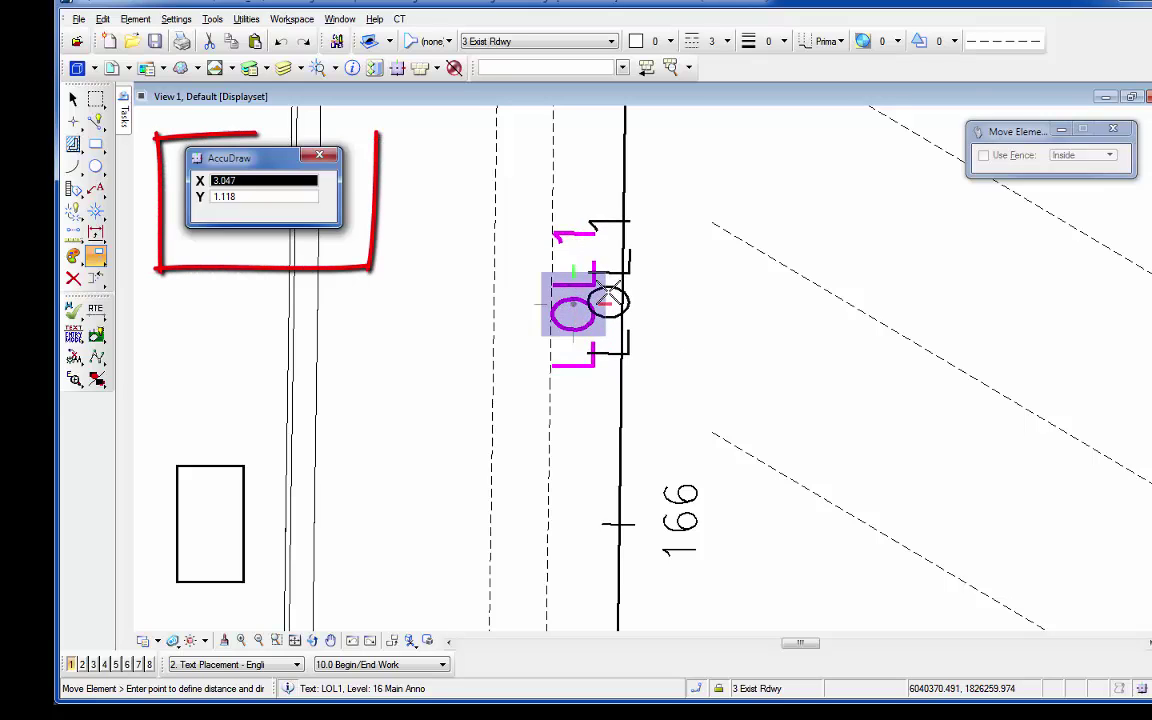
# Toggle AccuDraw's coordinate readout and set LOL1 in its final spot beside the vertical line
pyautogui.press('?')
pyautogui.press('m')
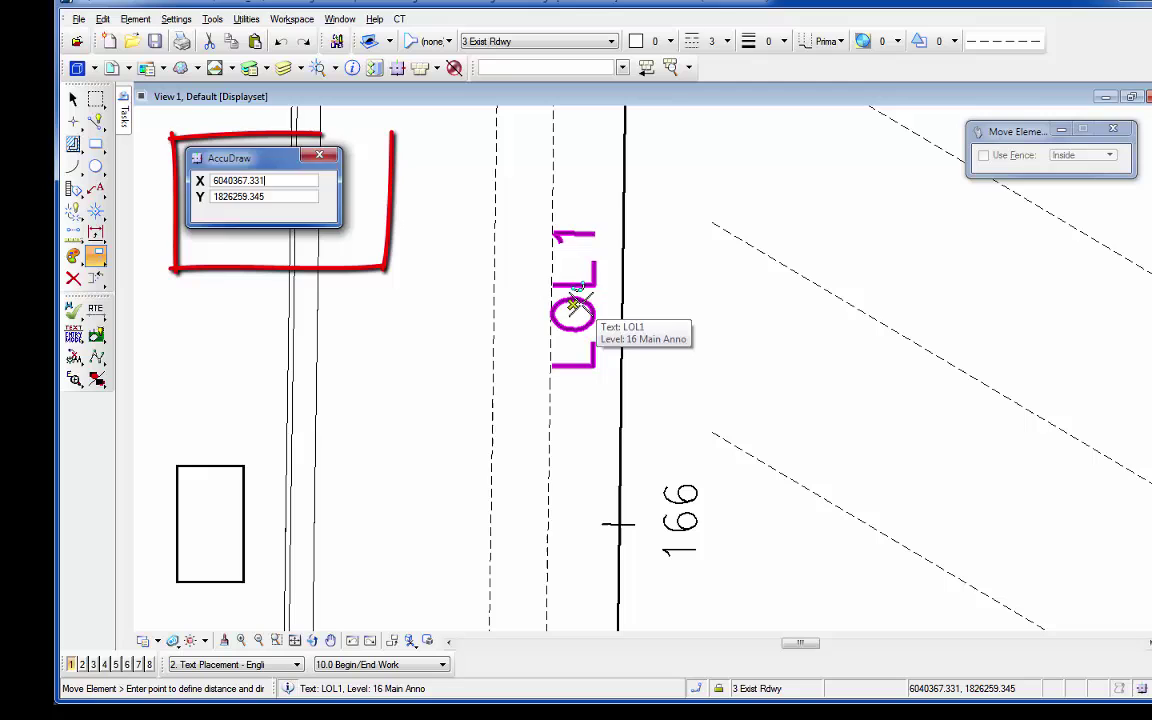
pyautogui.press('m')
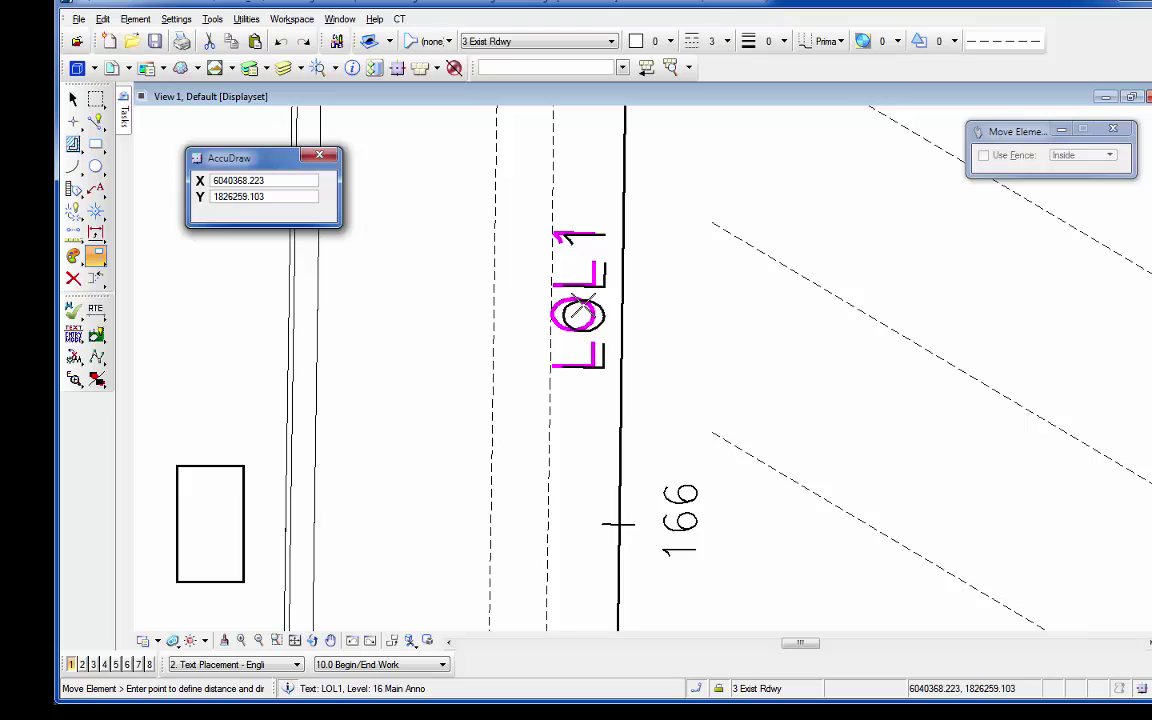
pyautogui.click(578, 312)
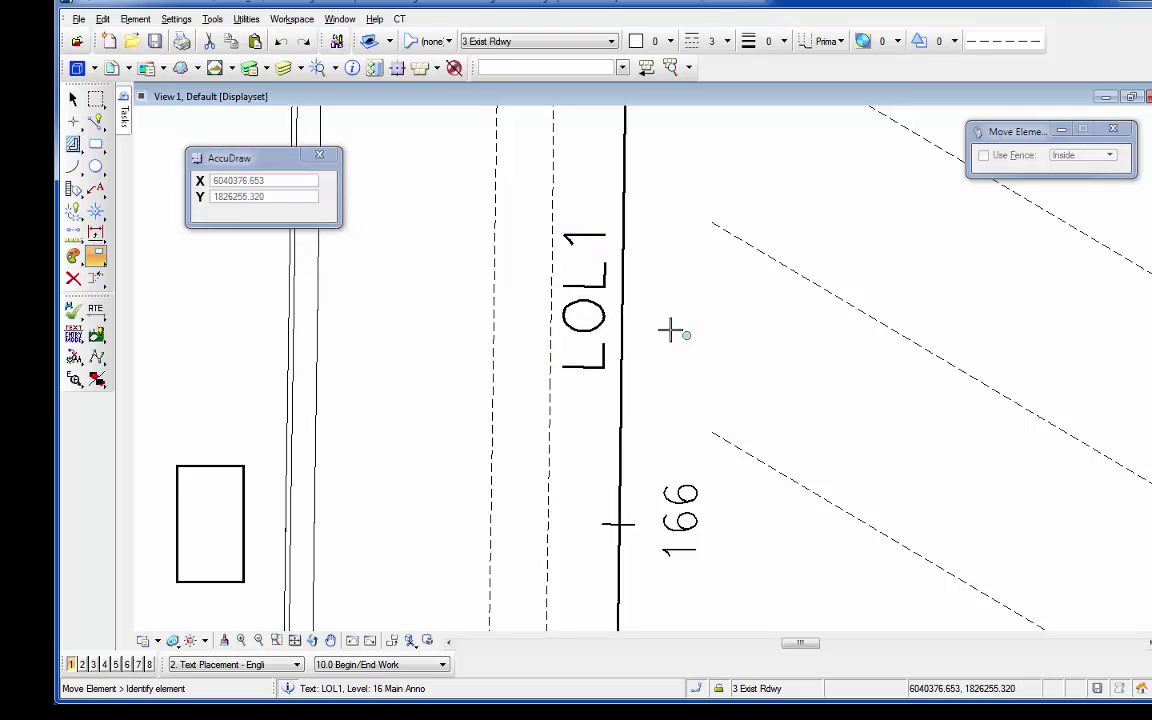
pyautogui.click(584, 307)
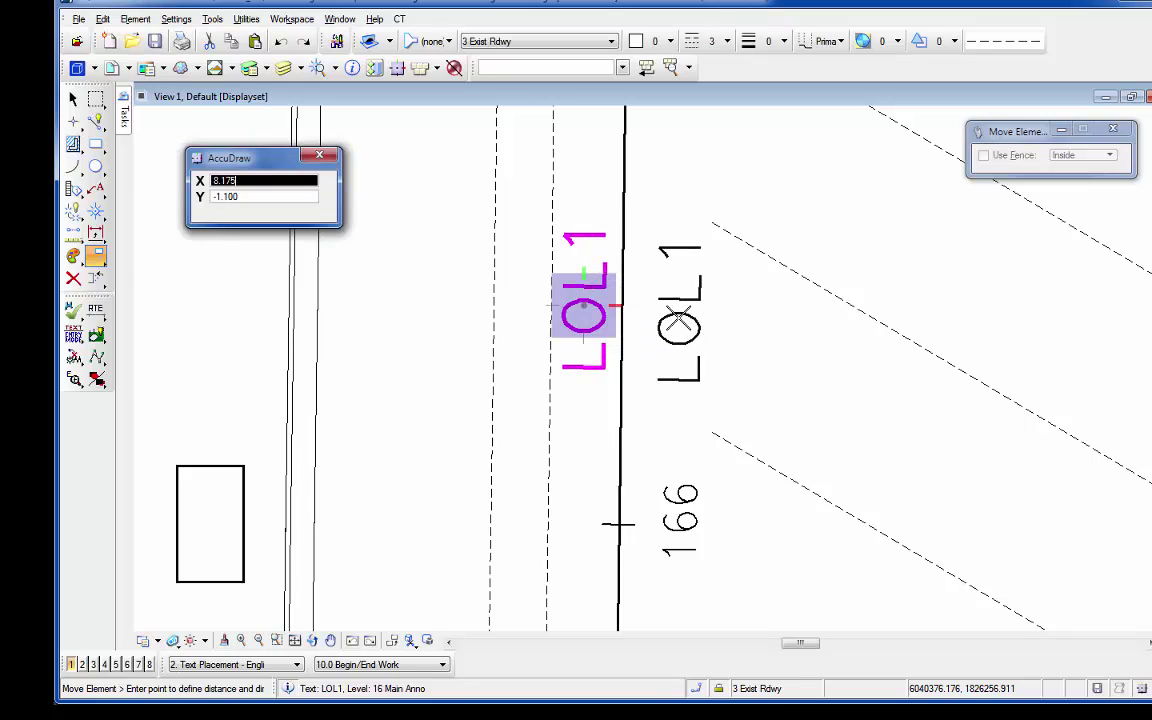
pyautogui.click(584, 308)
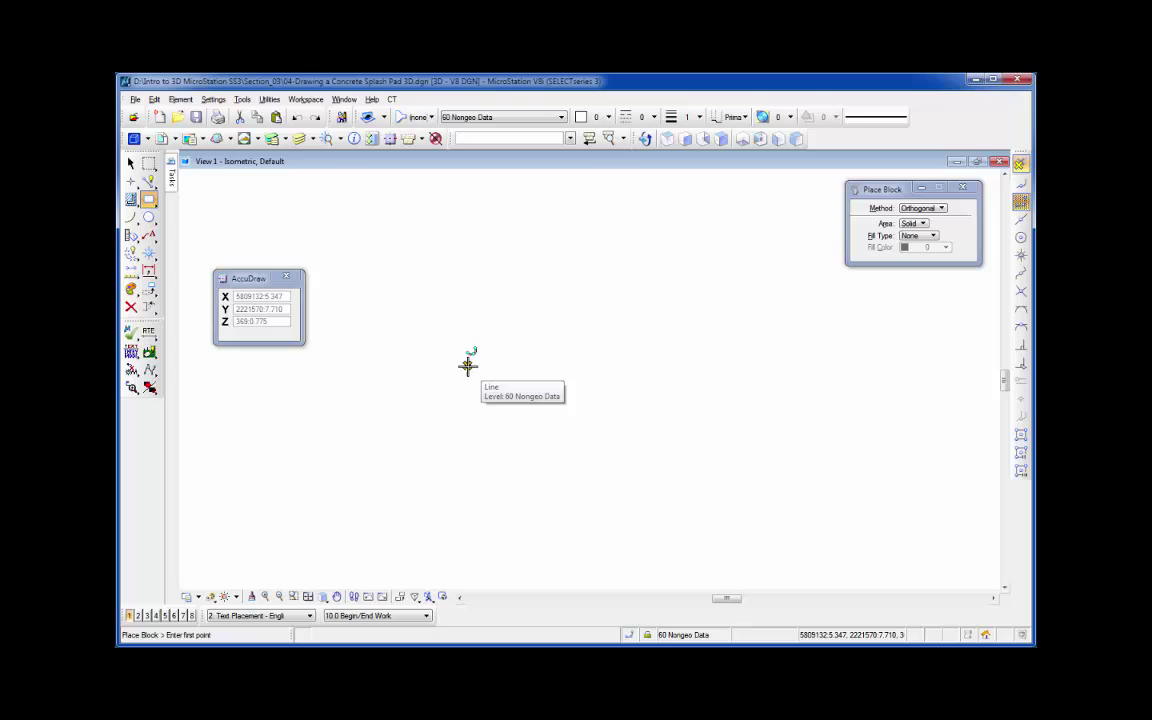
# Set the block's first corner, then try the view, top and front drawing planes
pyautogui.click(468, 366)
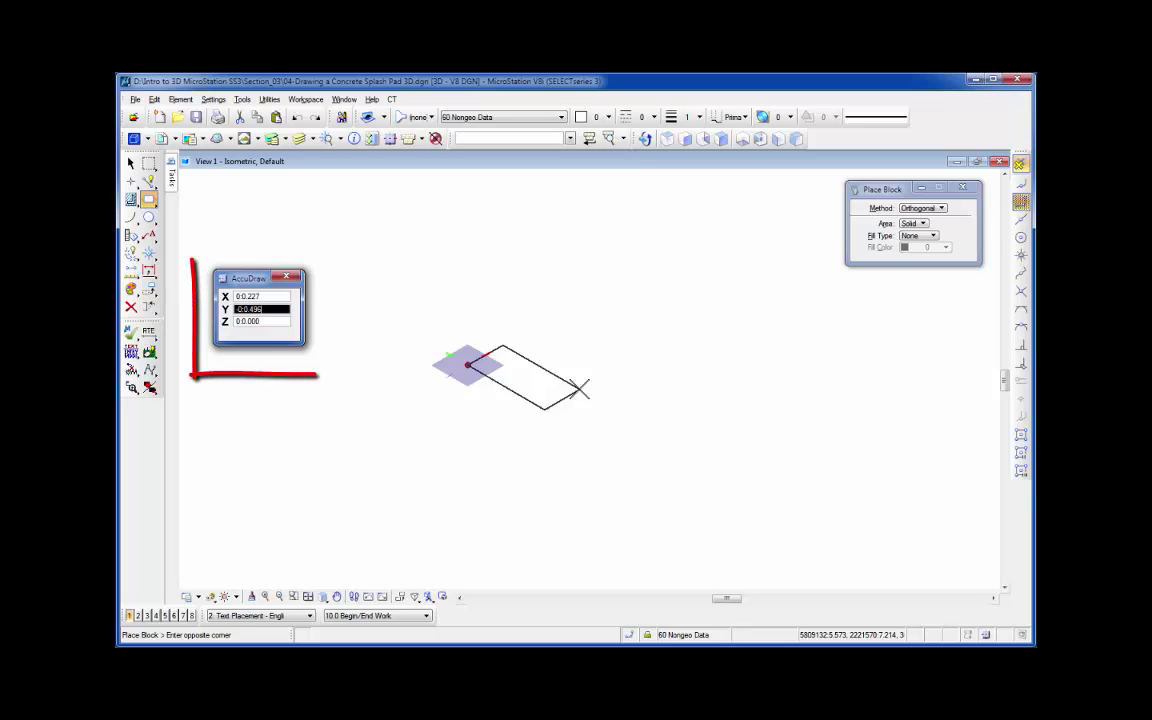
pyautogui.press('v')
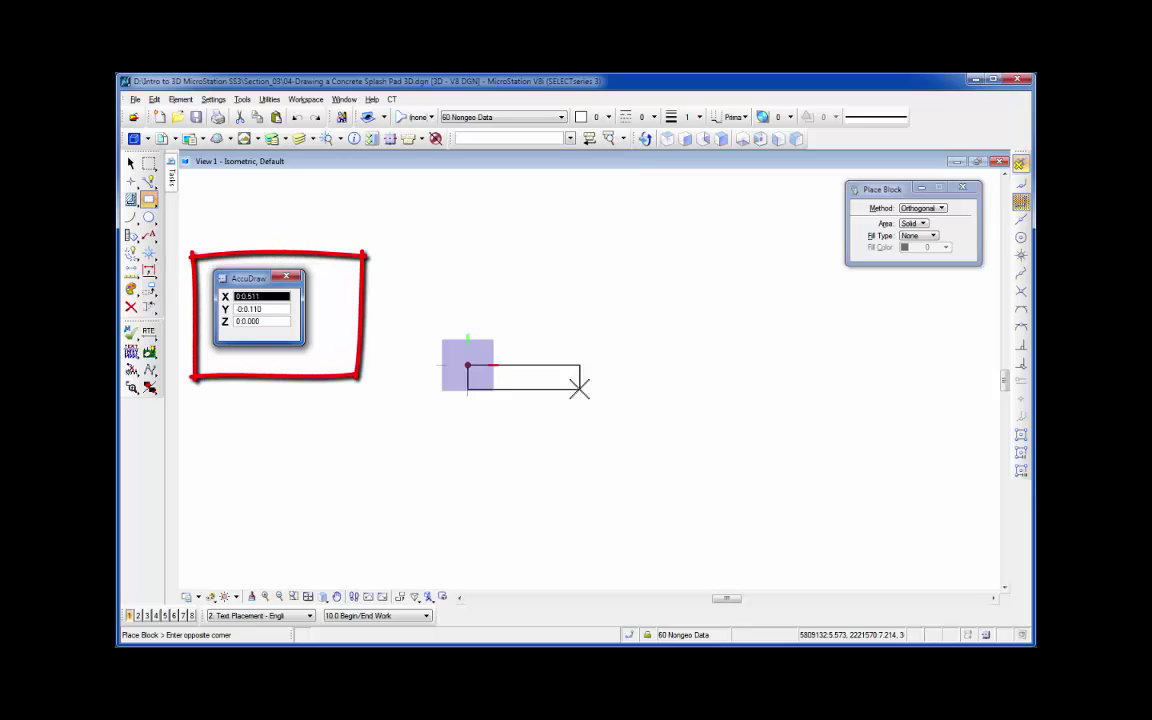
pyautogui.press('t')
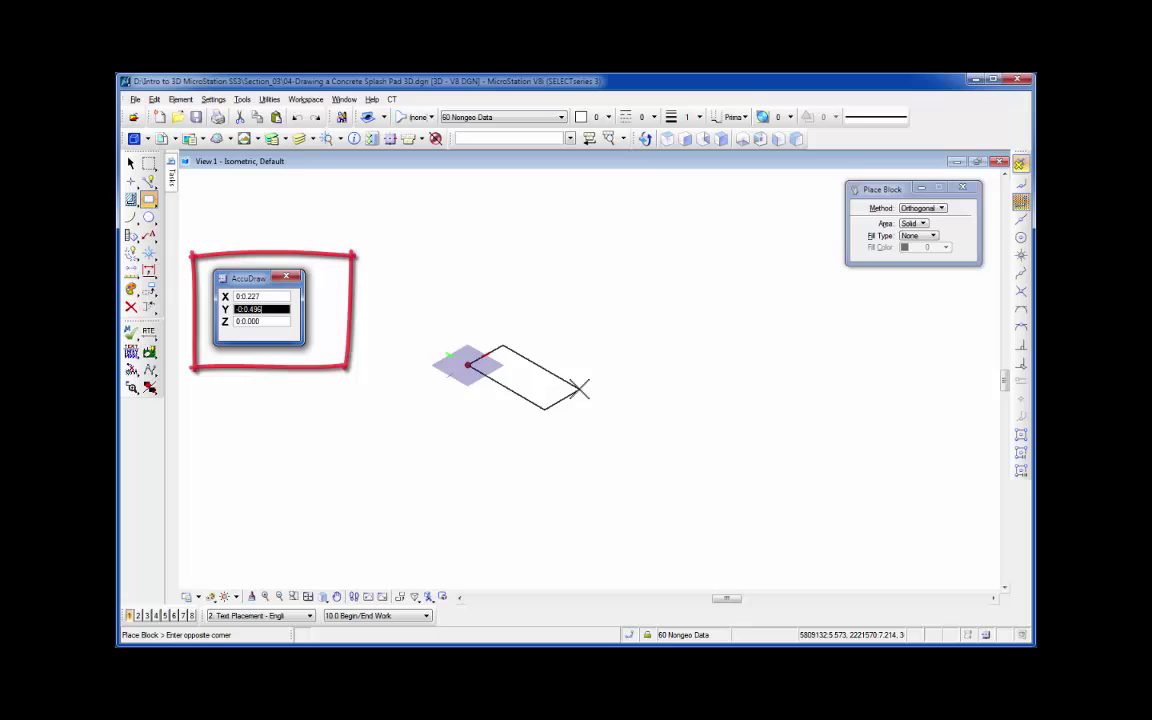
pyautogui.press('f')
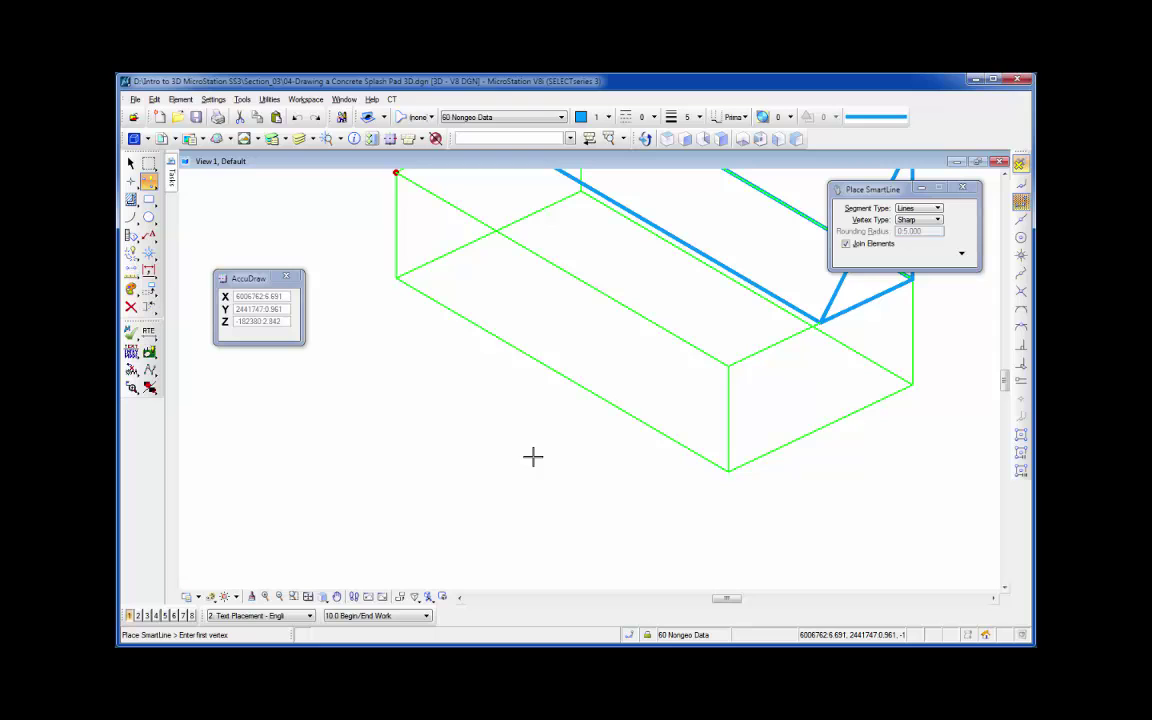
# Start a SmartLine on the slab's bottom edge and rotate the compass with RX, RZ and RY
pyautogui.click(561, 373)
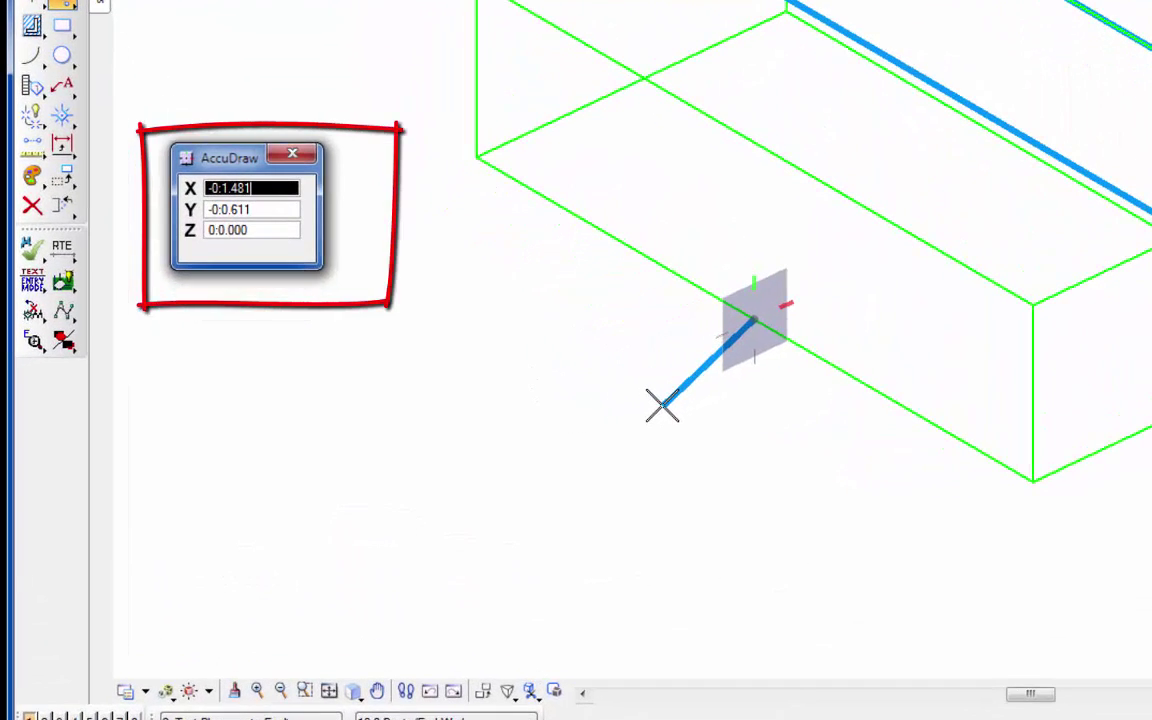
pyautogui.press('r')
pyautogui.press('x')
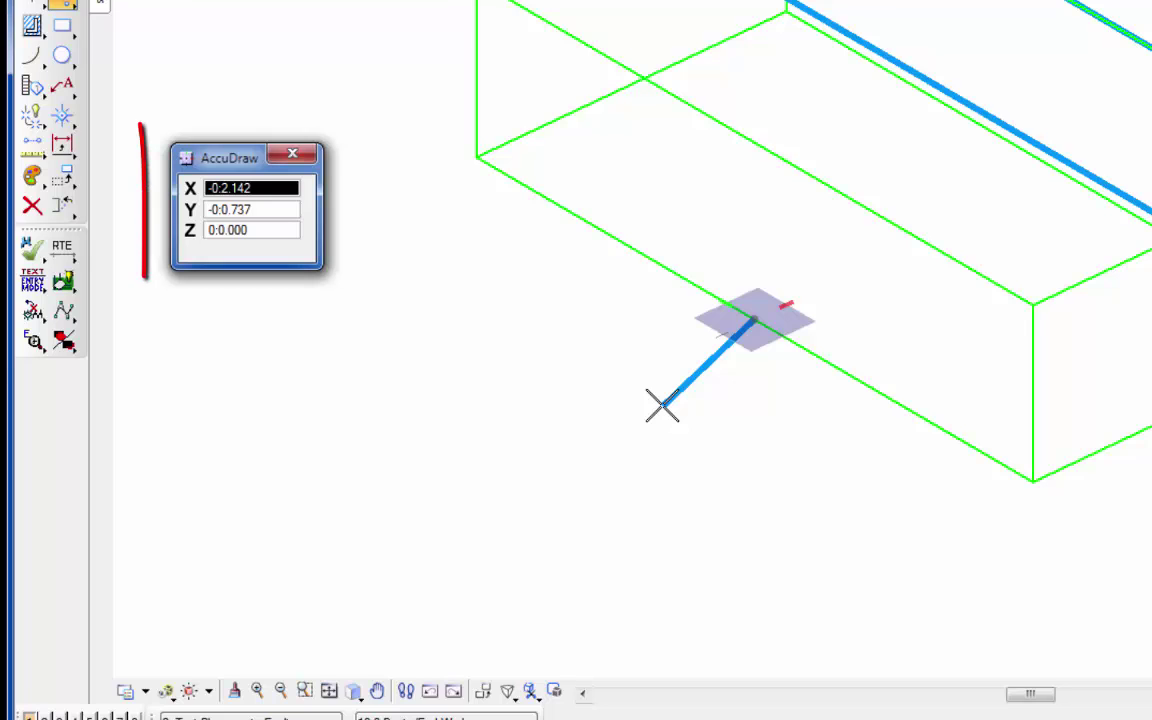
pyautogui.press('r')
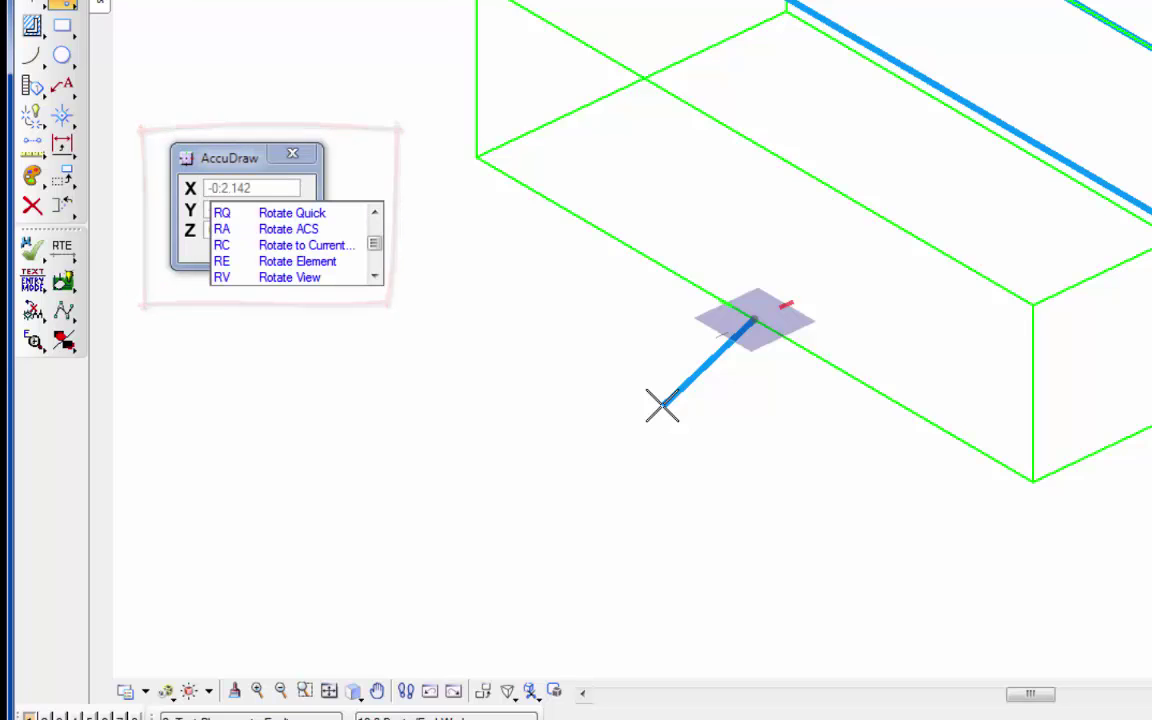
pyautogui.press('z')
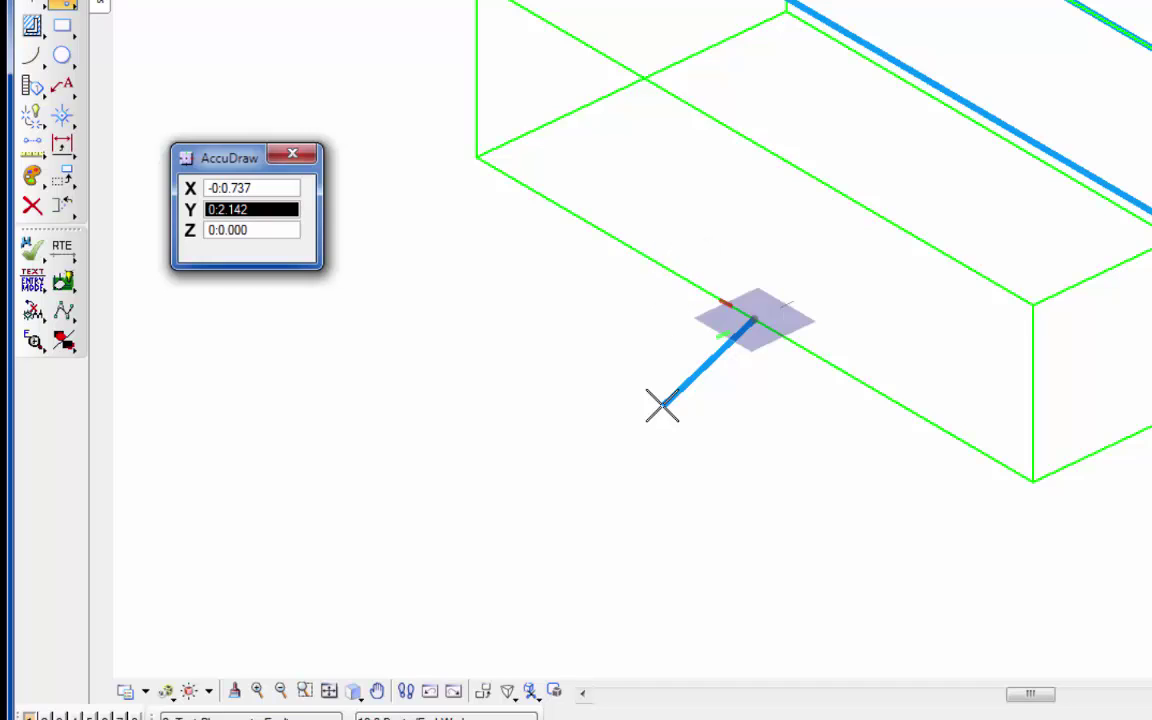
pyautogui.press('r')
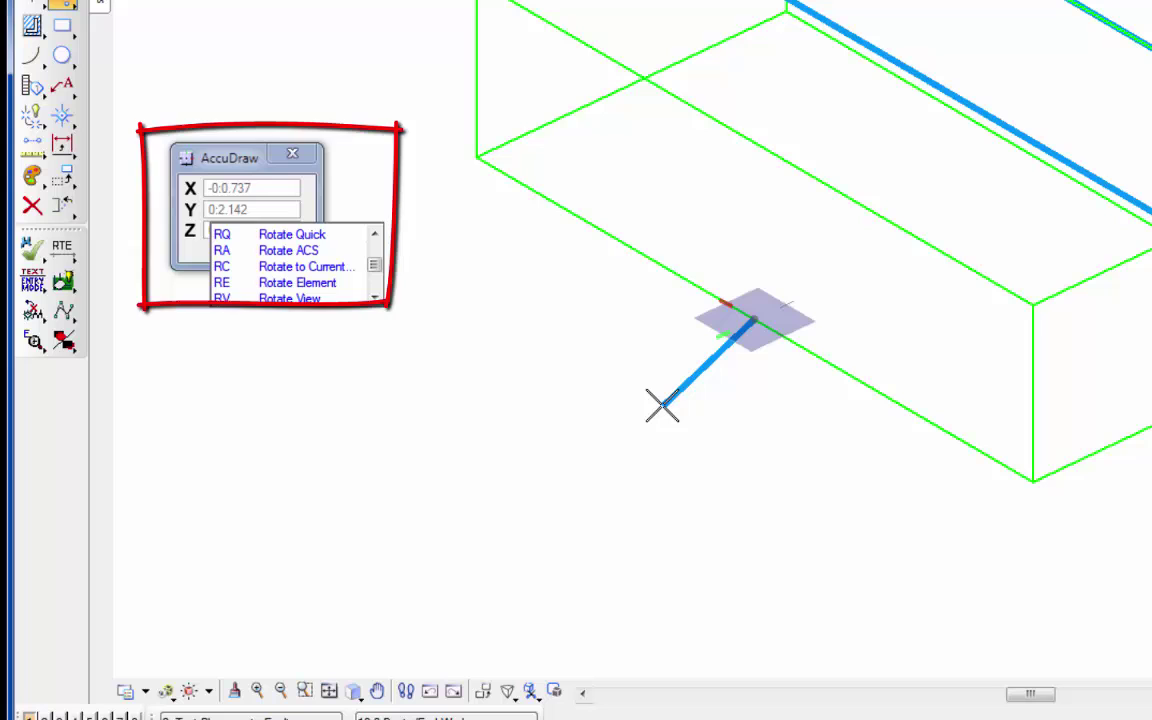
pyautogui.press('y')
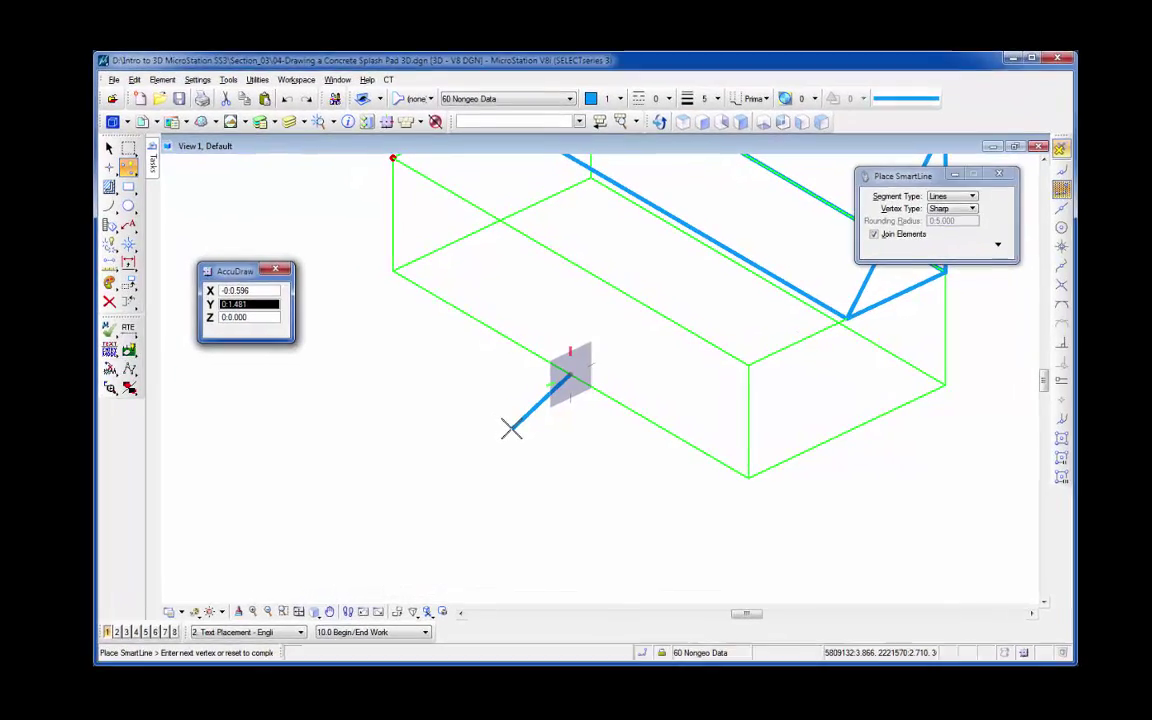
# Cancel the current SmartLine and start a new one inside the slab, locked to the compass axis
pyautogui.rightClick(549, 420)
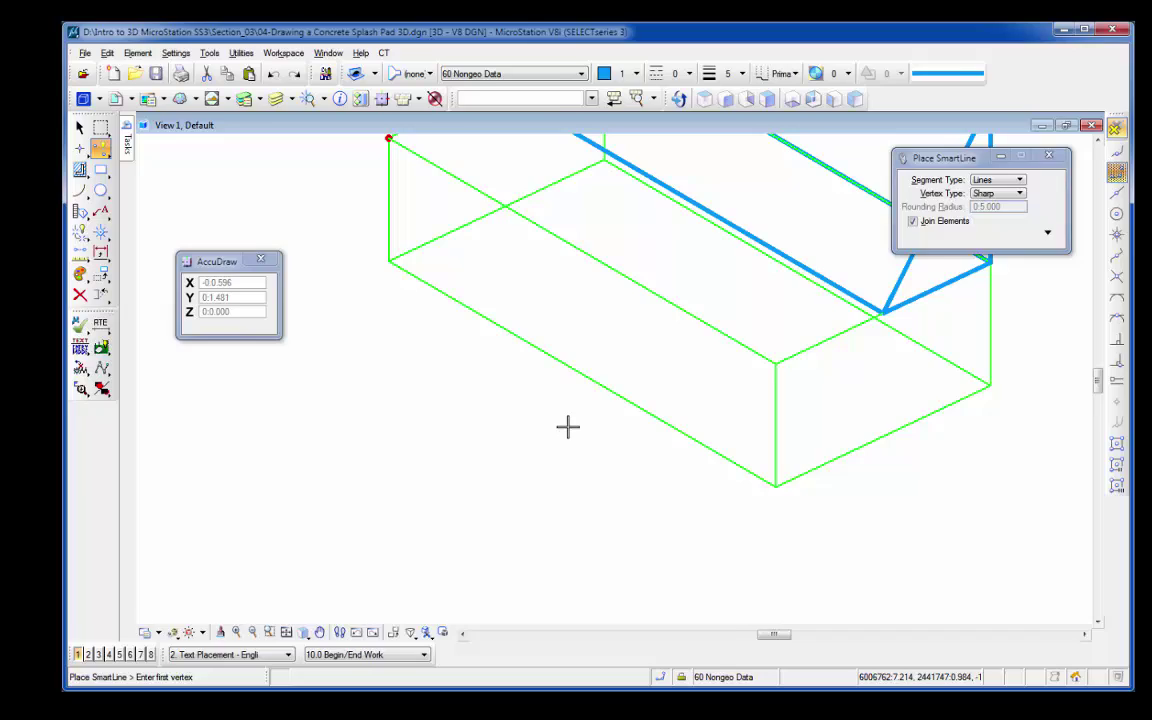
pyautogui.moveTo(567, 427); pyautogui.dragTo(467, 491, button='middle')
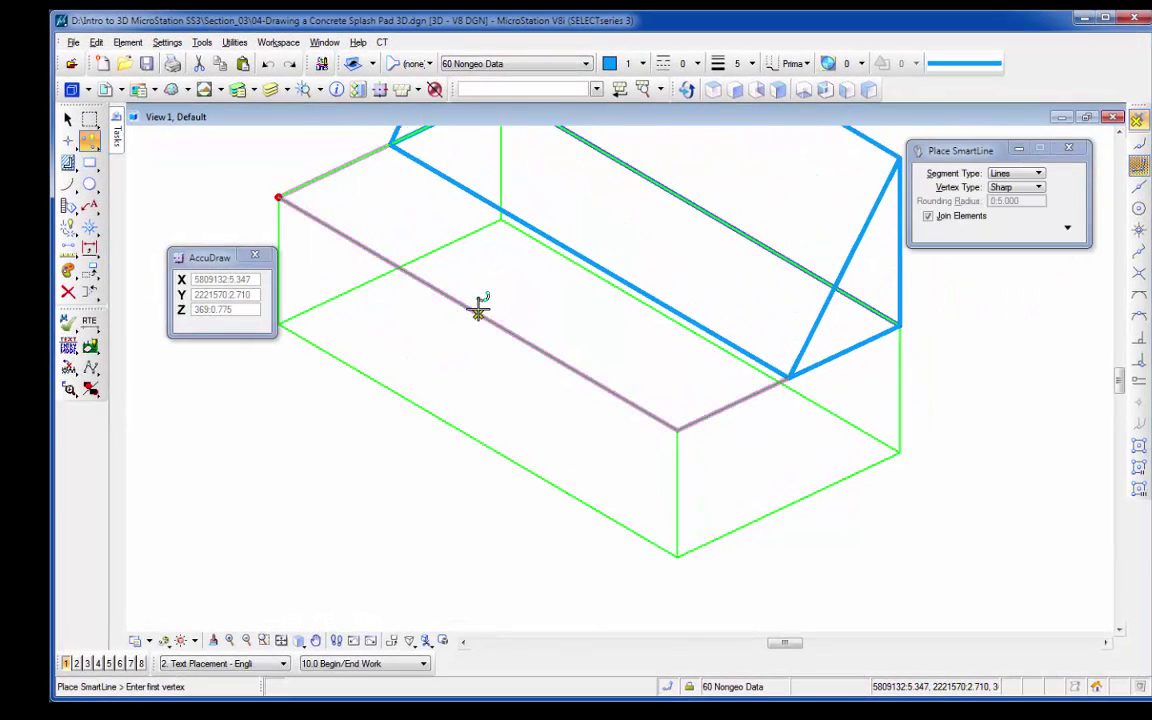
pyautogui.click(477, 316)
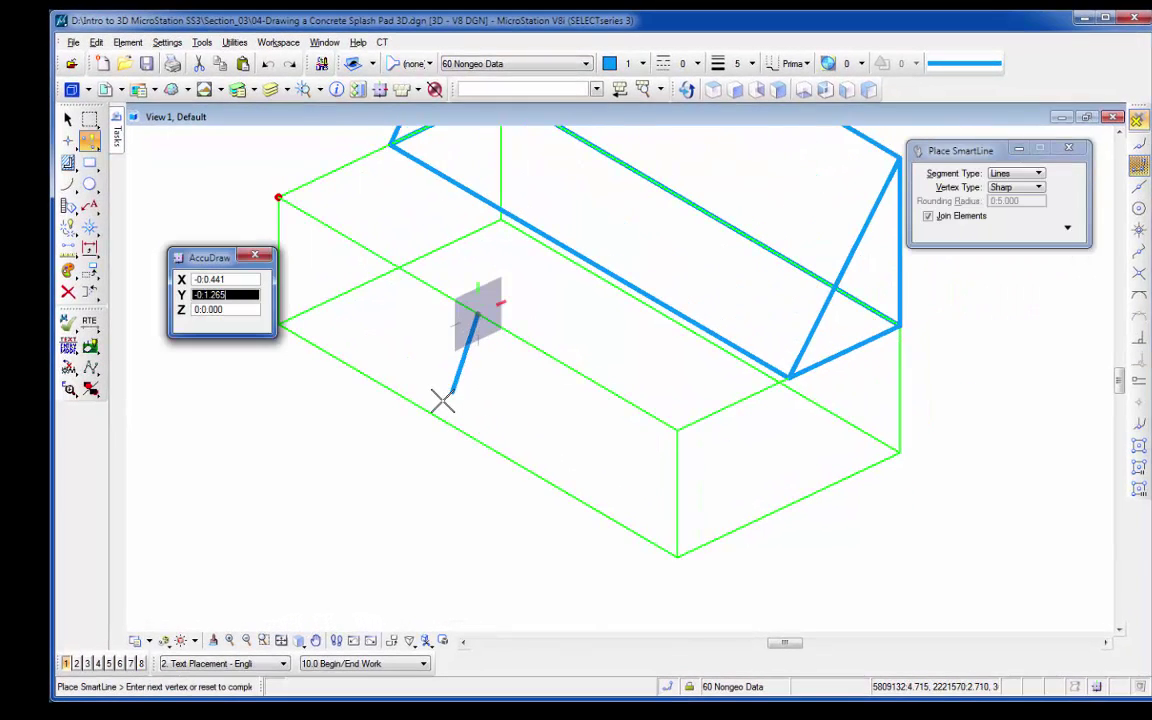
pyautogui.press('Return')
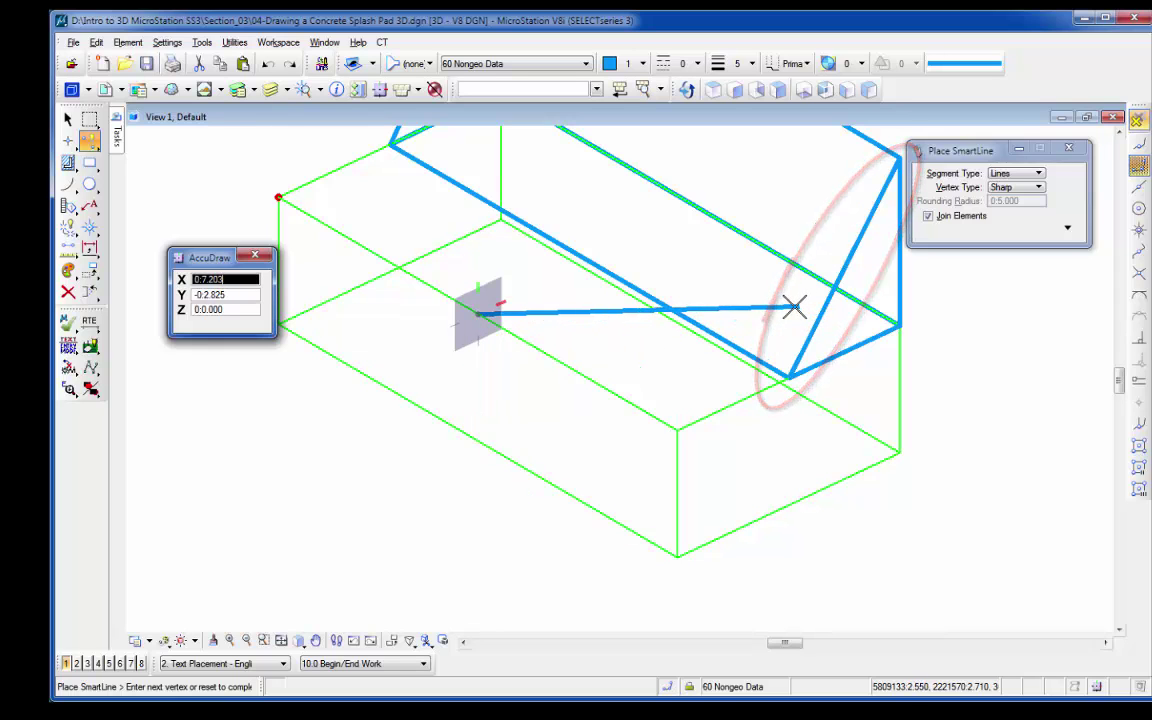
# Rotate the AccuDraw compass with the RE shortcut to align with the blue wedge solid's sloped edge
pyautogui.press('r')
pyautogui.press('e')
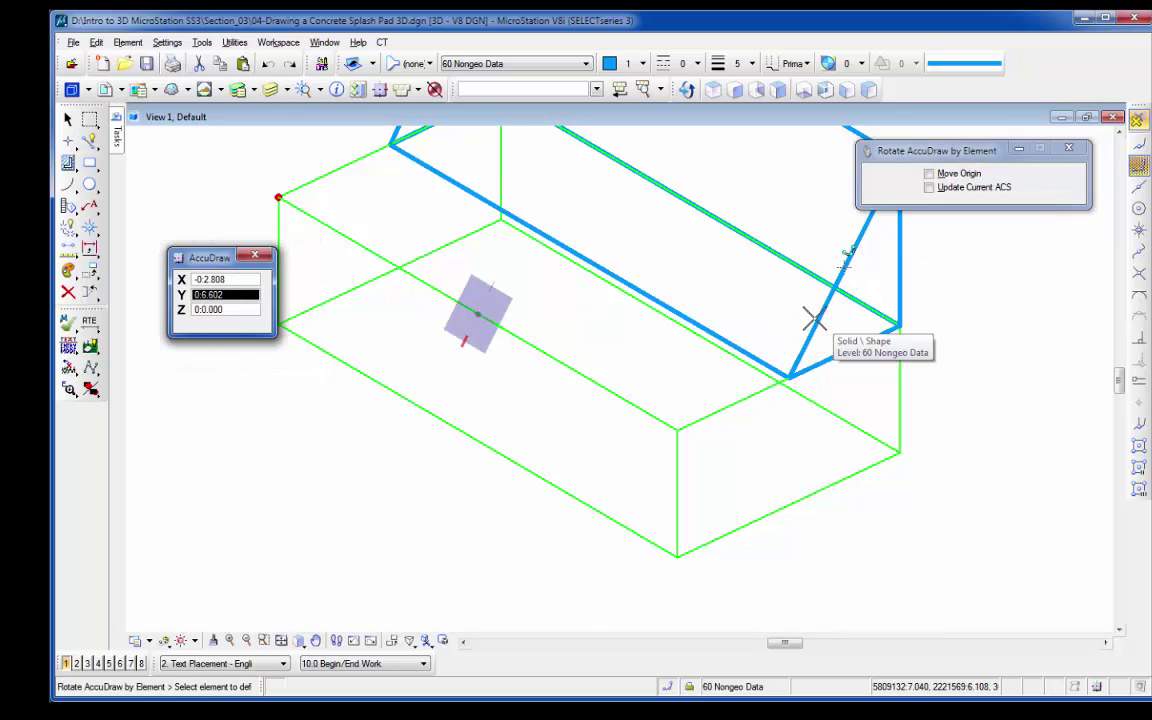
pyautogui.click(815, 319)
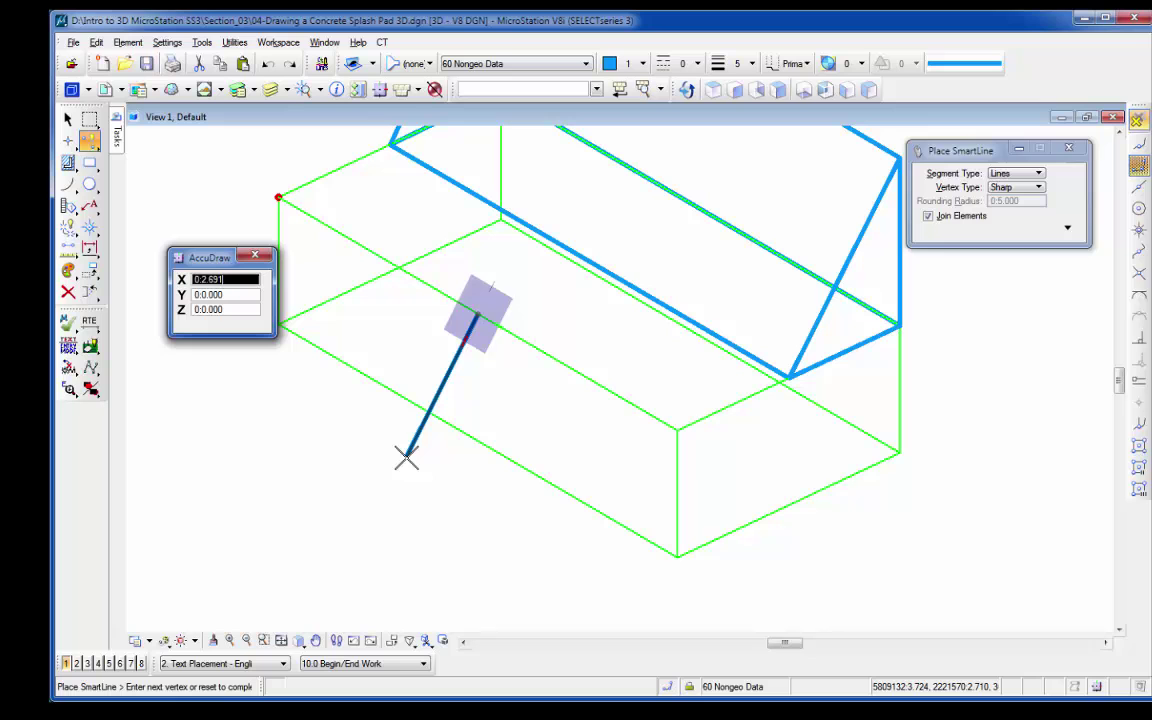